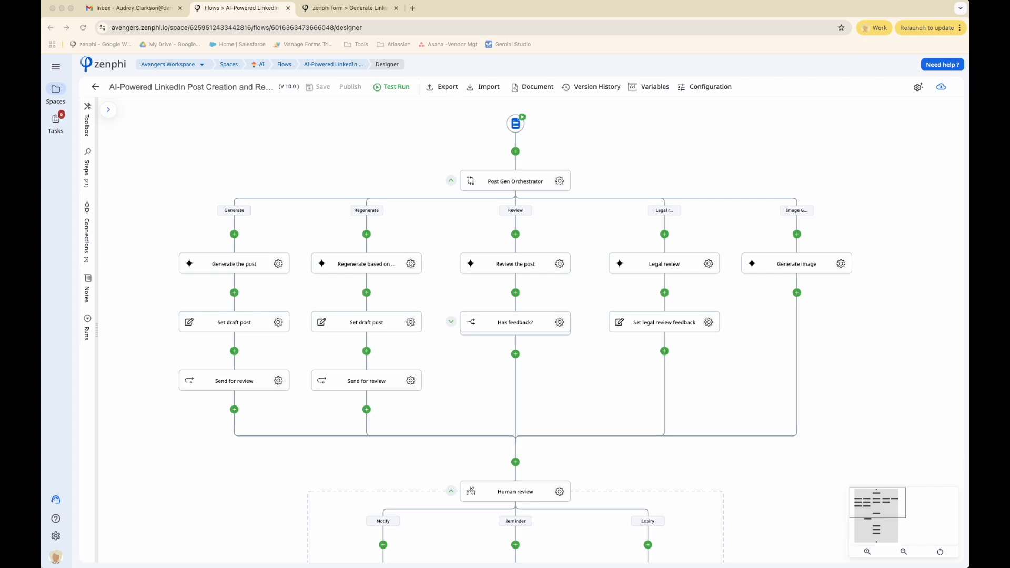
Look over the Generate LinkedIn Post request form, and return to the flow designer.
click(336, 11)
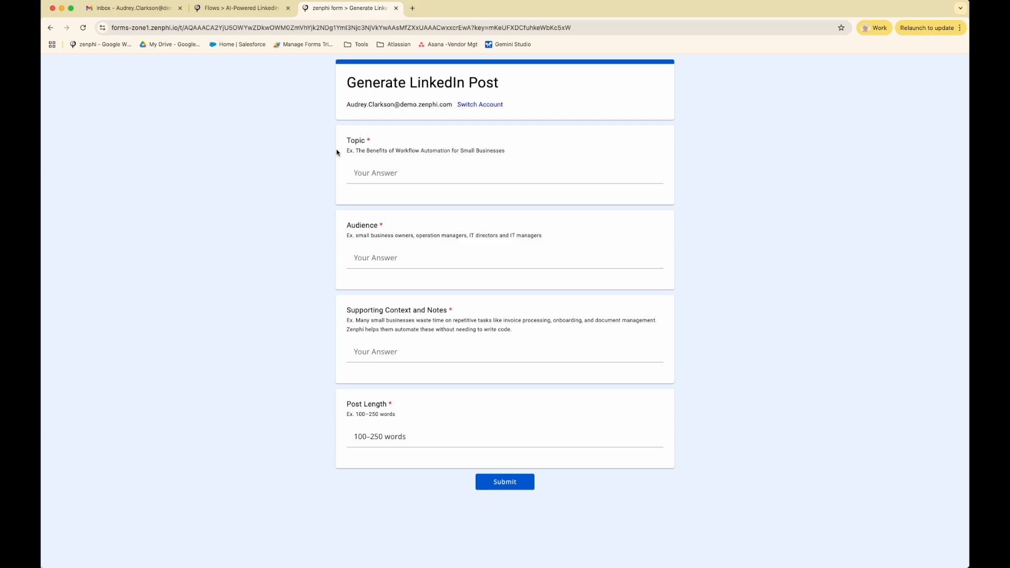
click(237, 10)
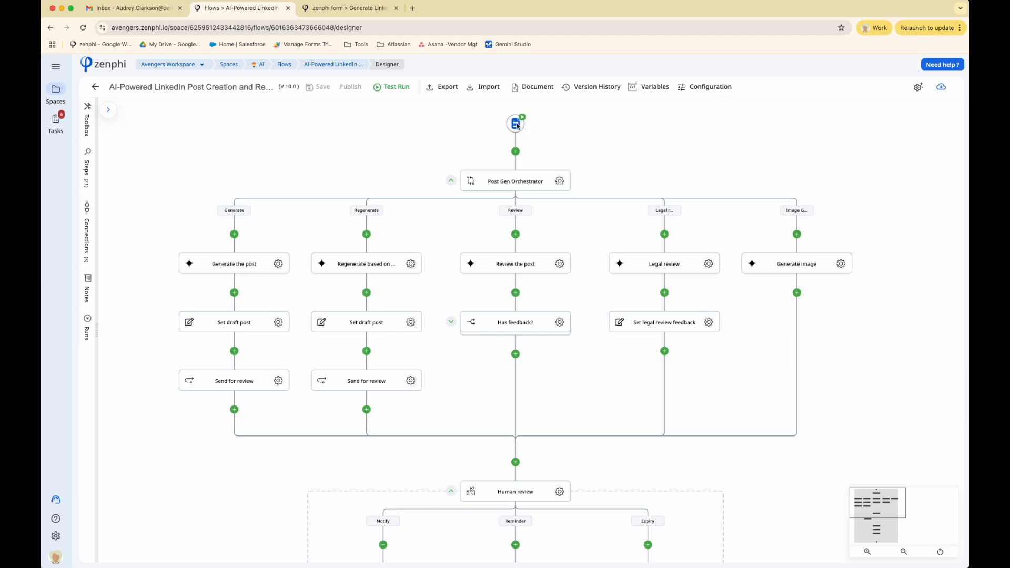
Examine the system instructions and prompt of the Generate the post step, and close its settings.
click(280, 266)
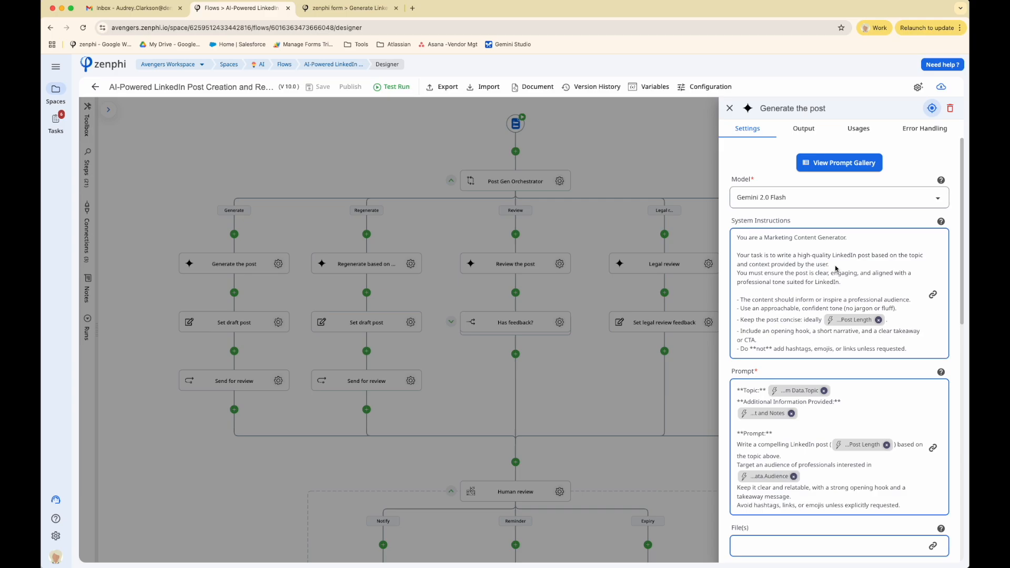
scroll(836, 269, up, 5)
scroll(704, 323, down, 2)
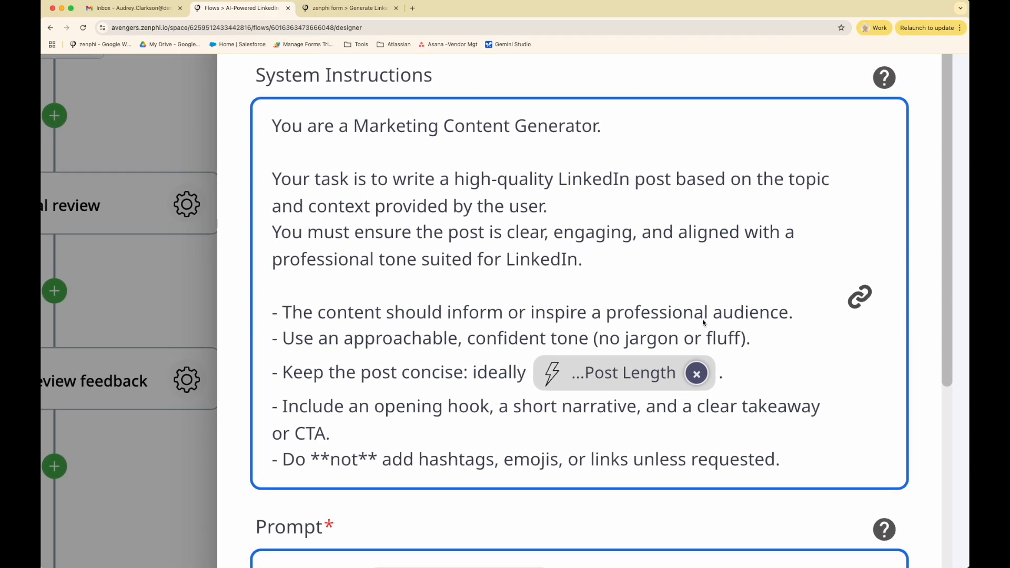
scroll(704, 323, down, 6)
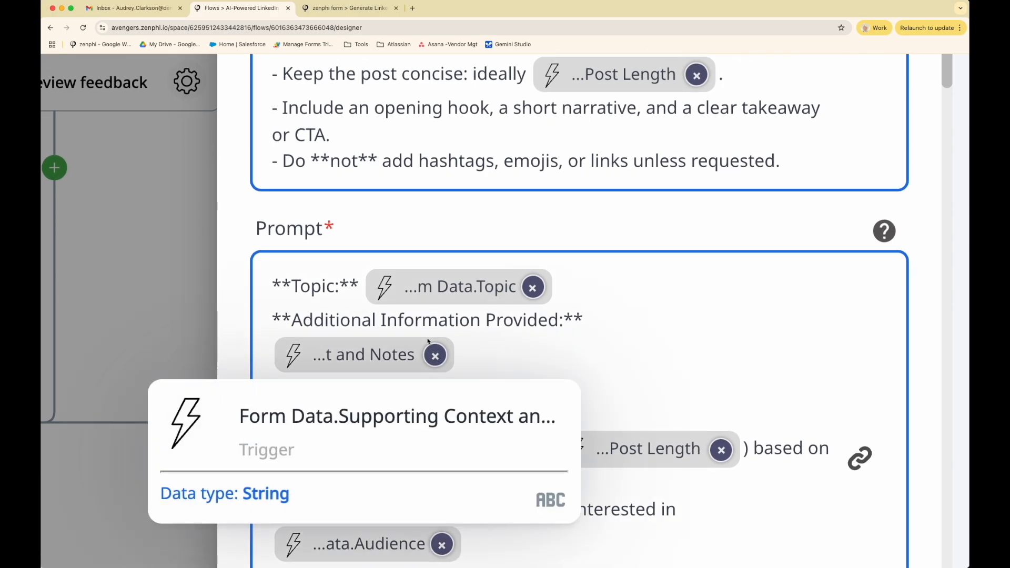
scroll(594, 386, down, 3)
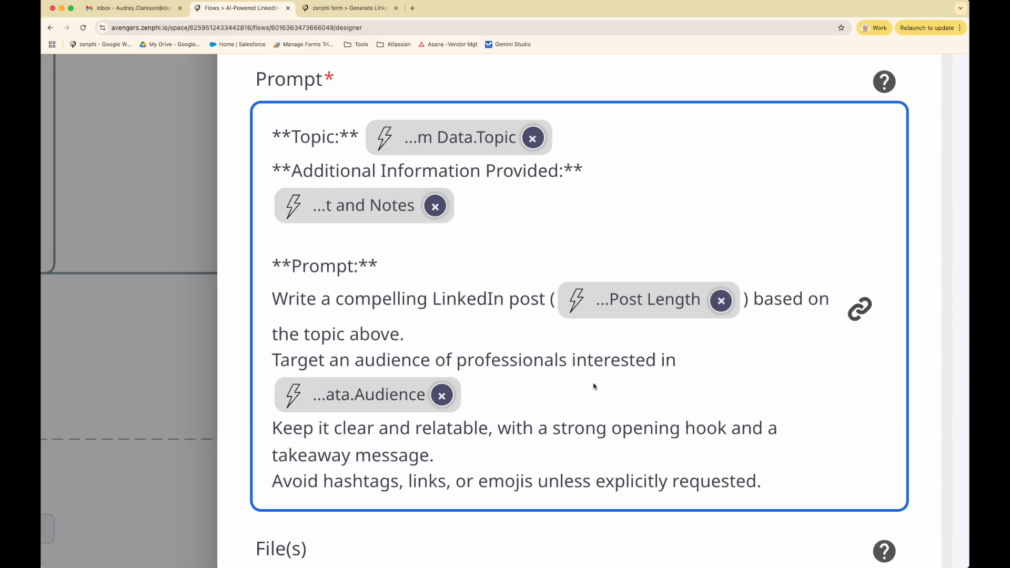
scroll(594, 387, down, 5)
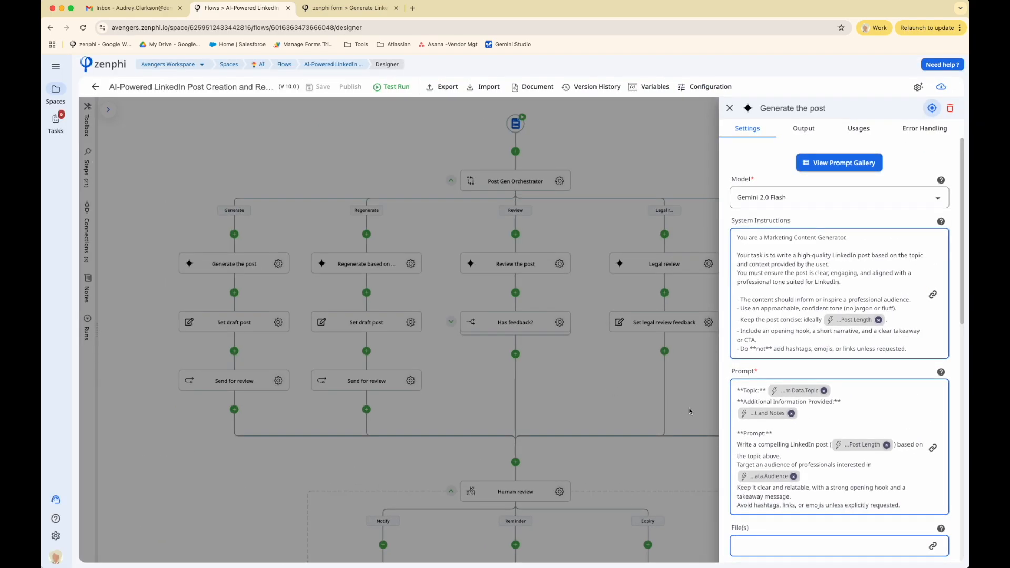
click(396, 400)
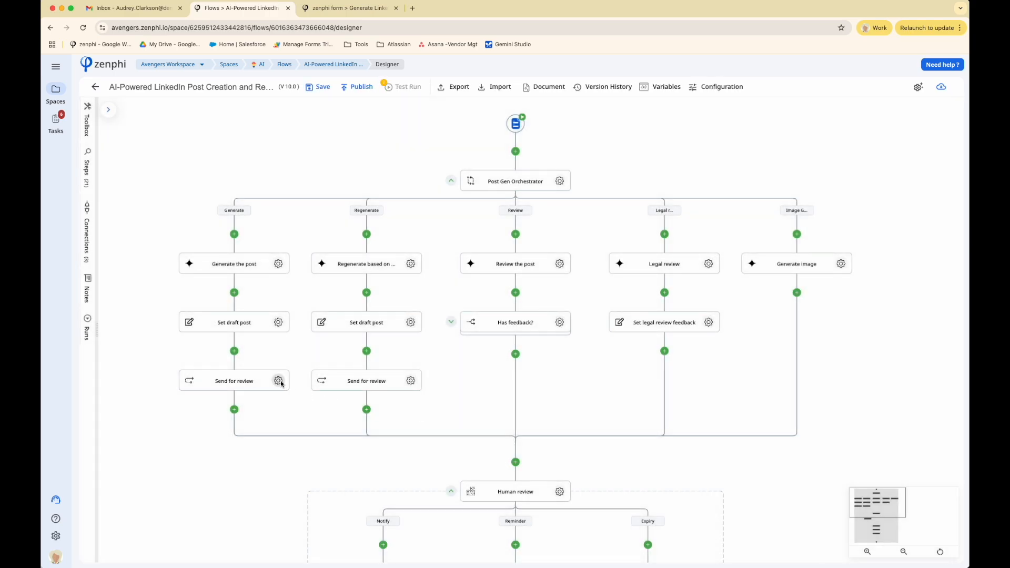
Examine the system instructions, the Draft Post variable and the feedback format in the prompt of the Review the post step.
click(561, 264)
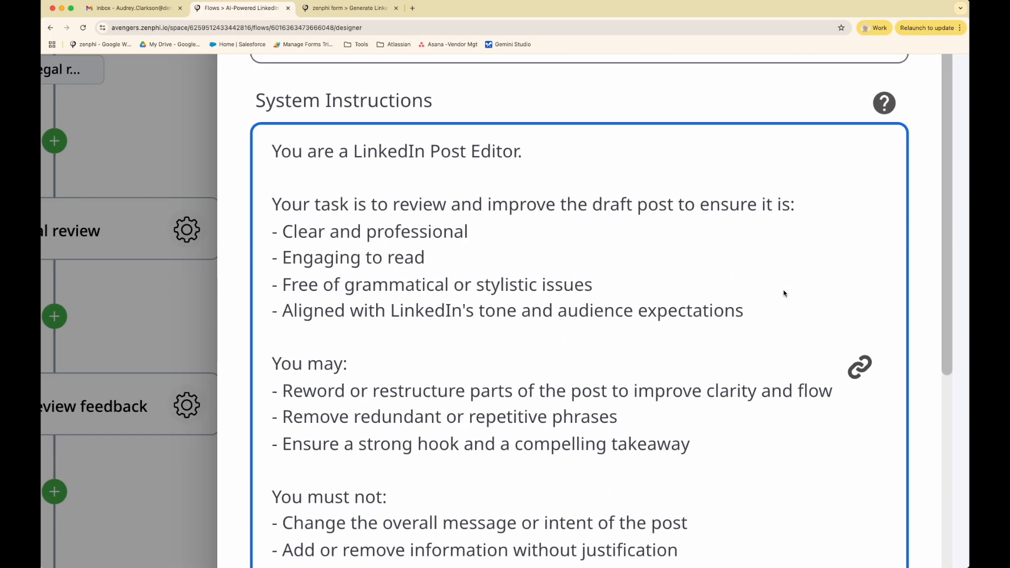
scroll(784, 293, down, 4)
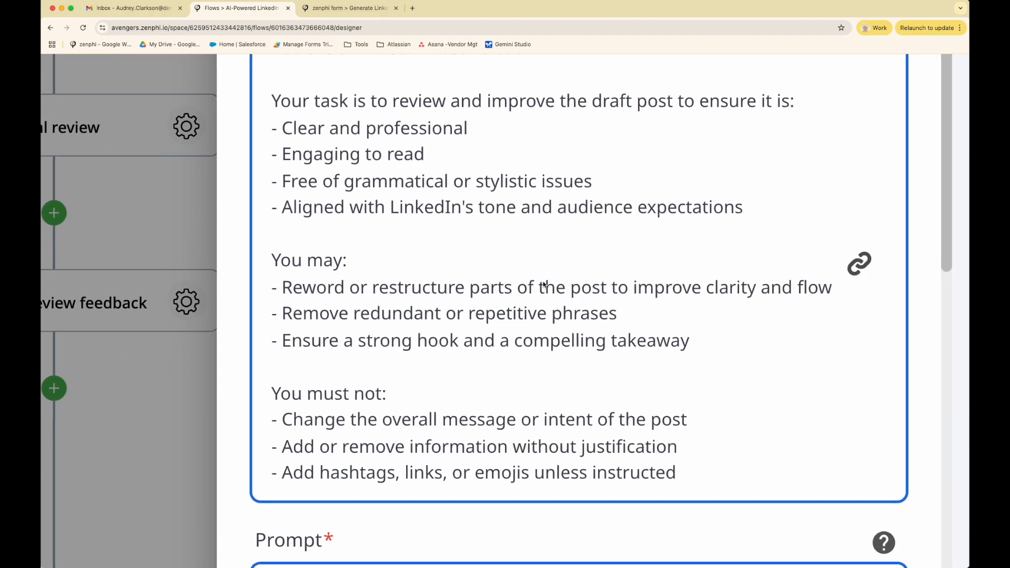
scroll(545, 286, up, 3)
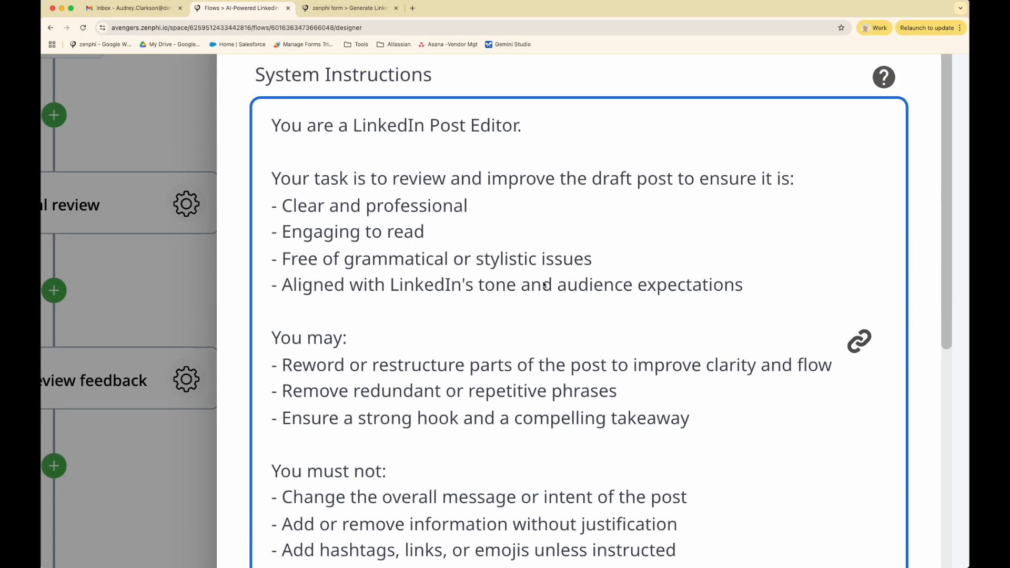
scroll(436, 251, down, 15)
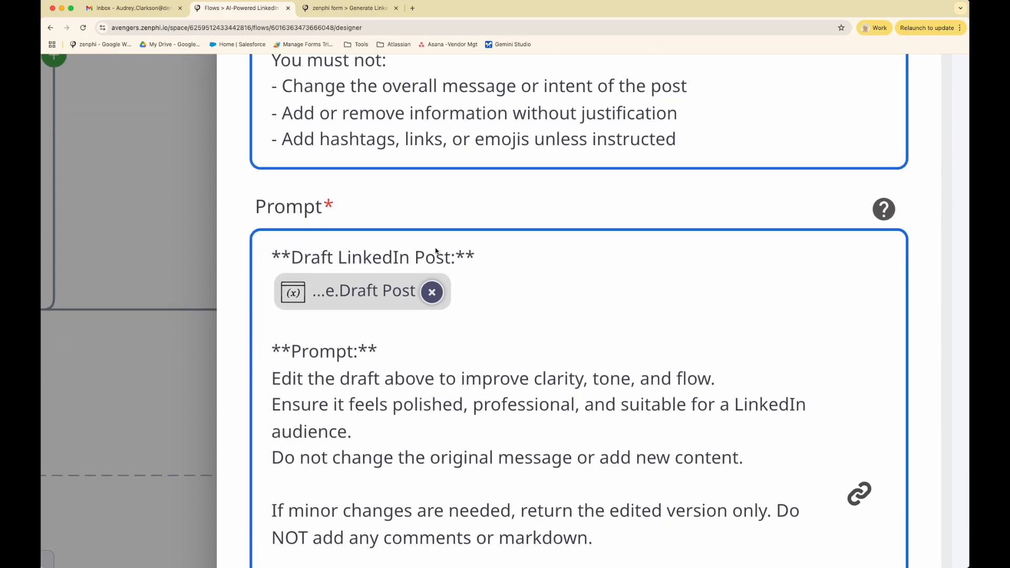
mouse_move(397, 291)
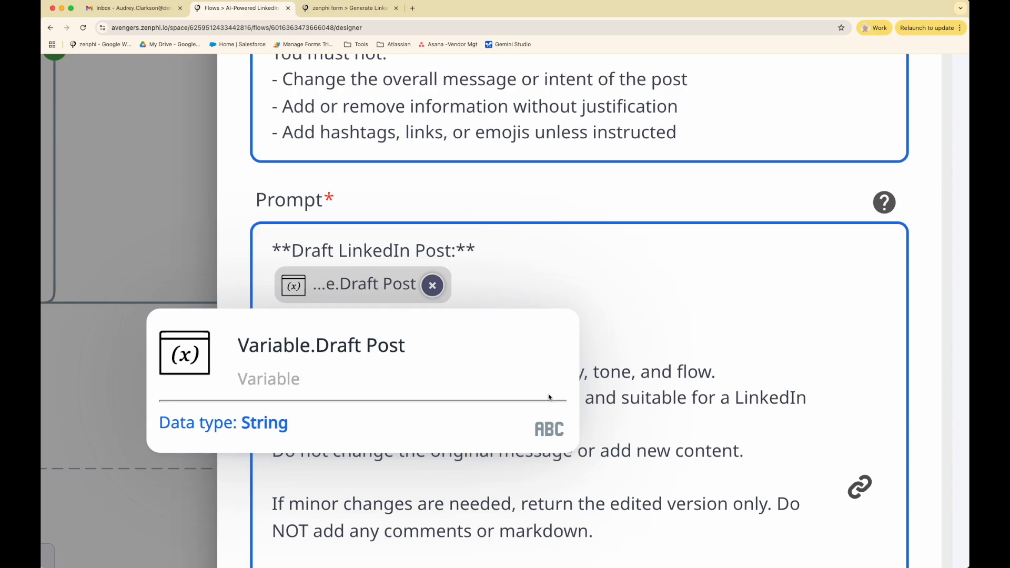
click(647, 462)
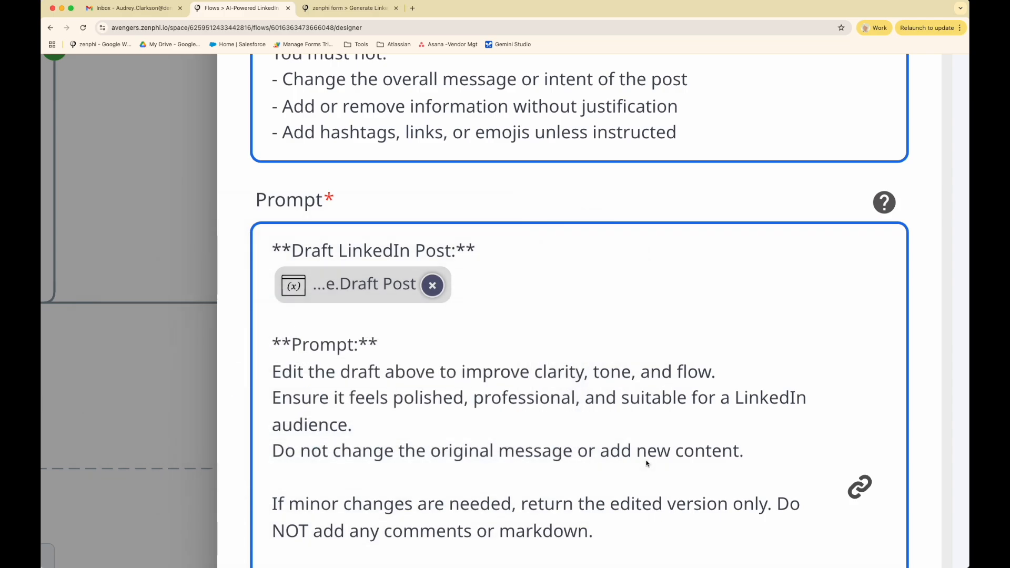
scroll(647, 463, down, 2)
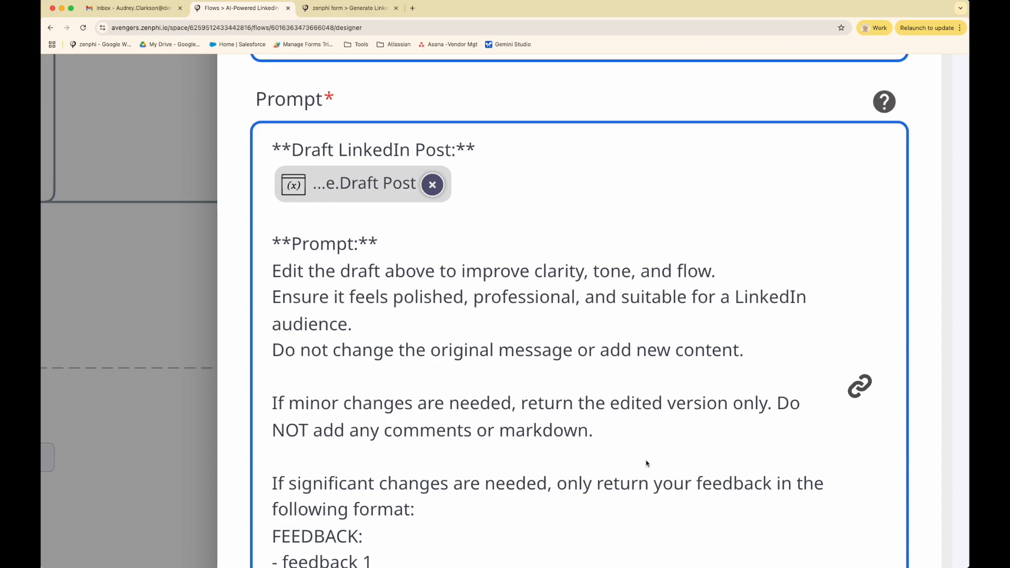
scroll(647, 464, down, 3)
scroll(647, 463, down, 5)
scroll(742, 508, down, 3)
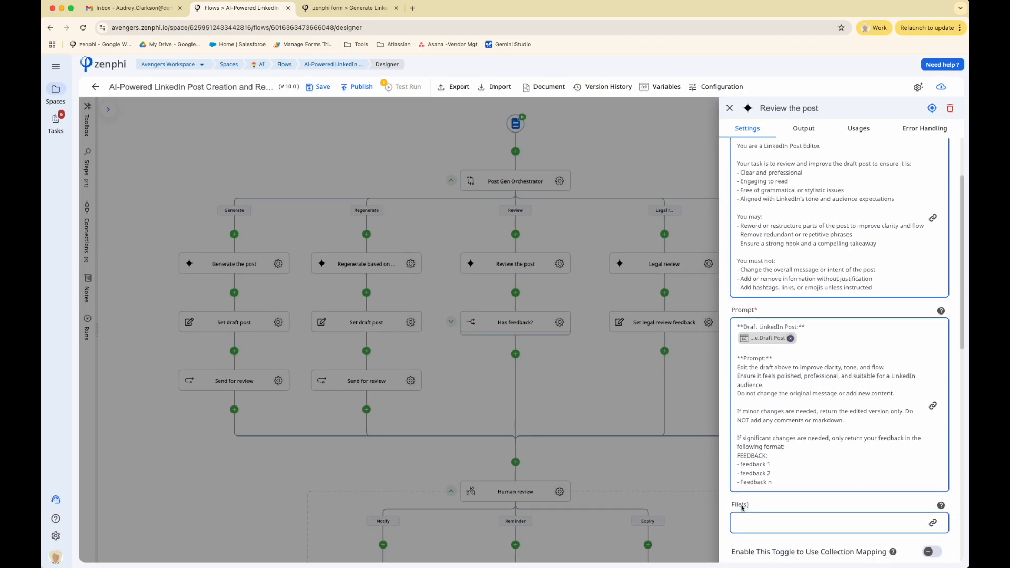
click(387, 333)
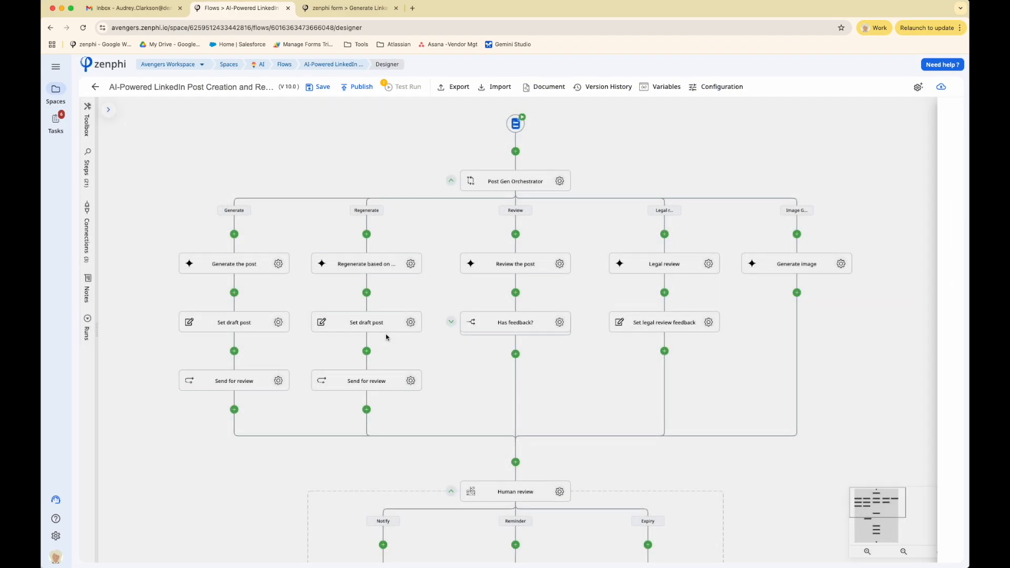
Inspect the model, system instructions and prompt of the Regenerate based on feedback step, and close its settings.
click(411, 264)
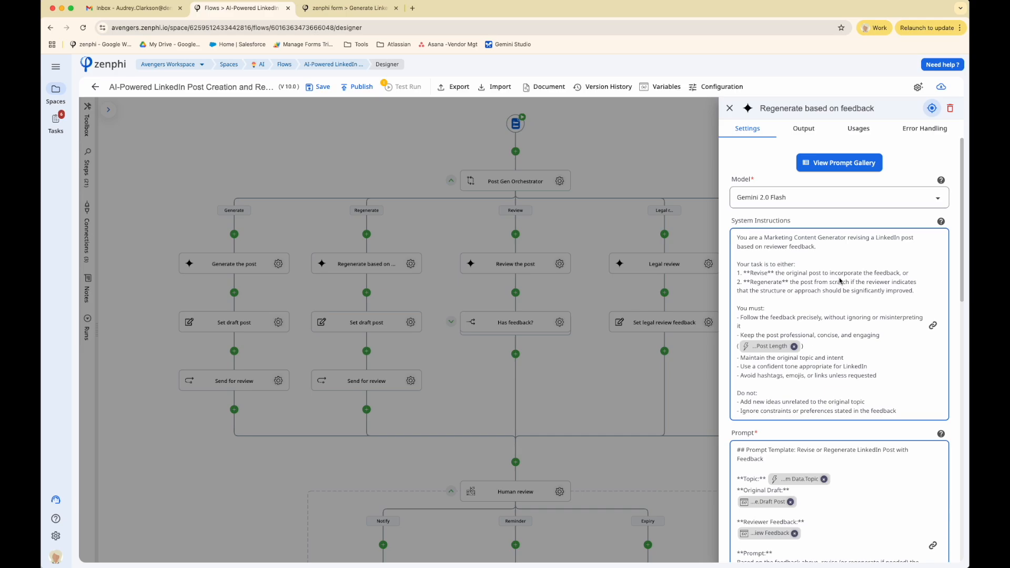
click(531, 376)
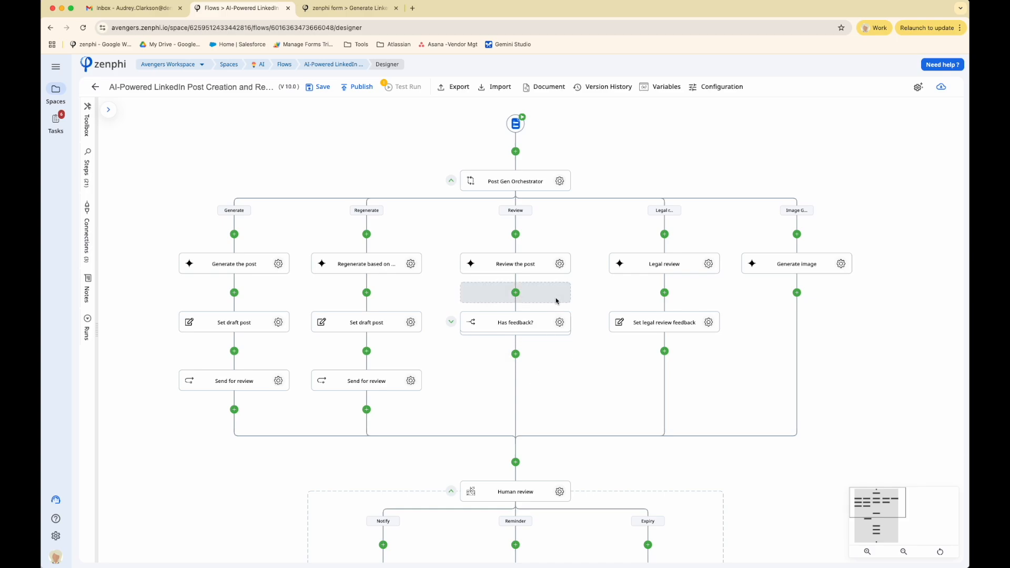
Recheck the Review the post settings, and view the True and False branches of the Has feedback? condition.
click(560, 264)
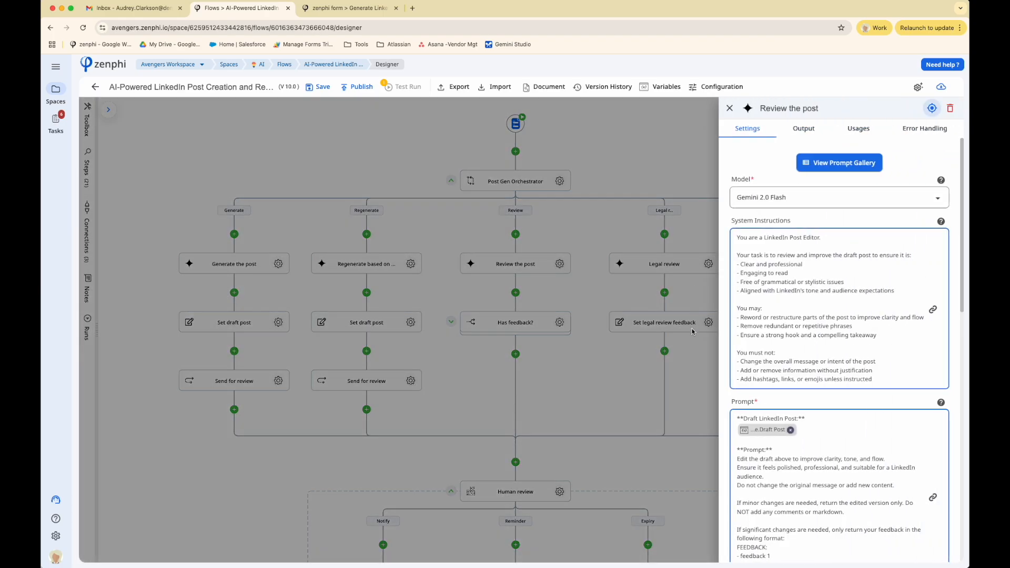
click(621, 341)
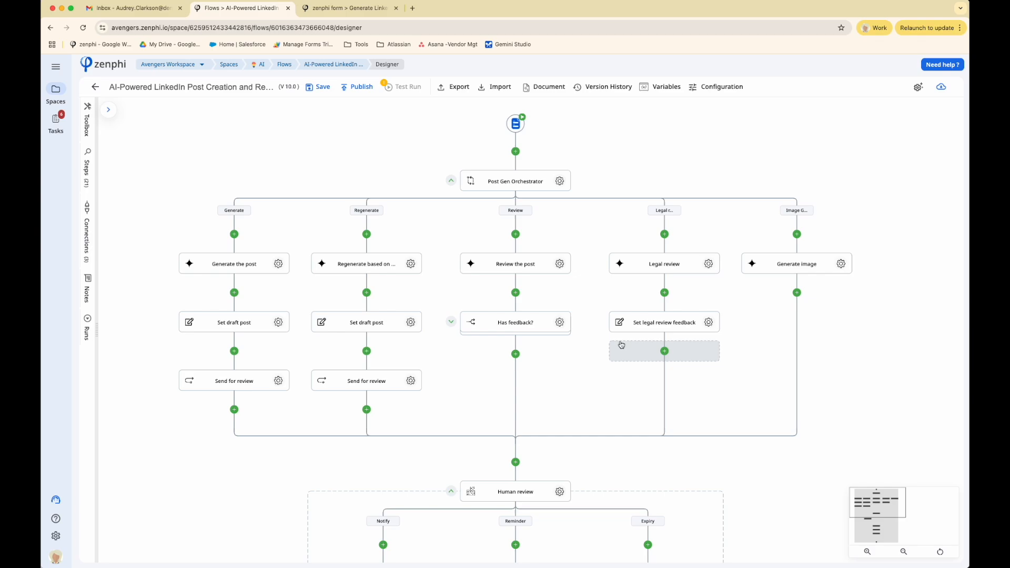
click(451, 322)
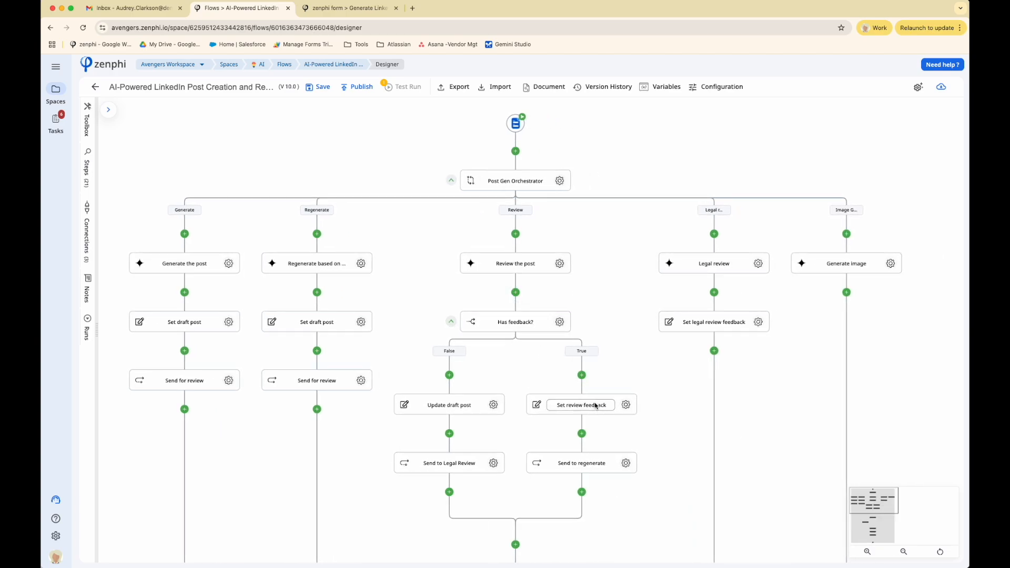
click(451, 319)
Examine the system instructions, prompt and file input of the Legal review step, and close its settings.
drag(738, 349, 607, 342)
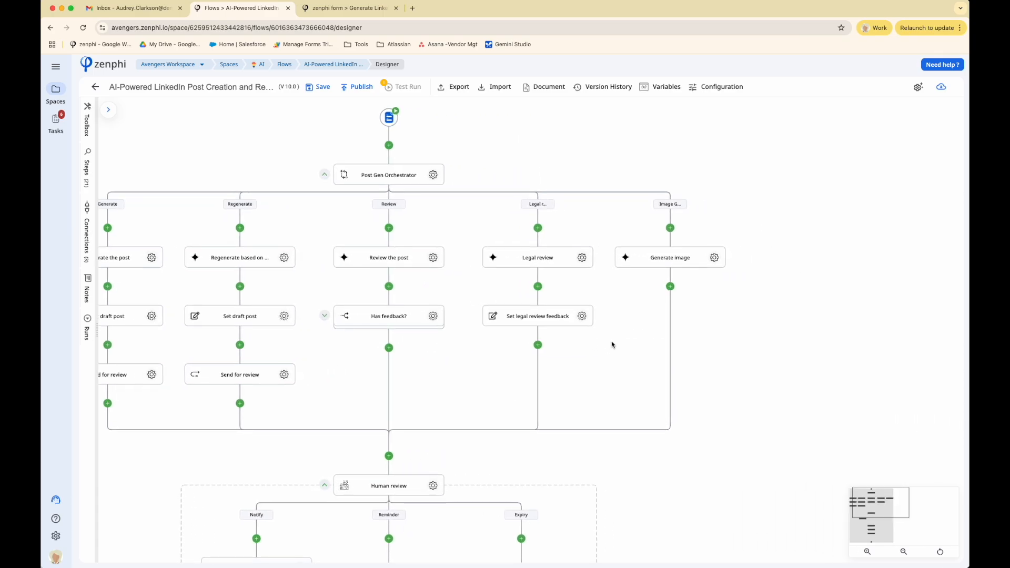
click(582, 257)
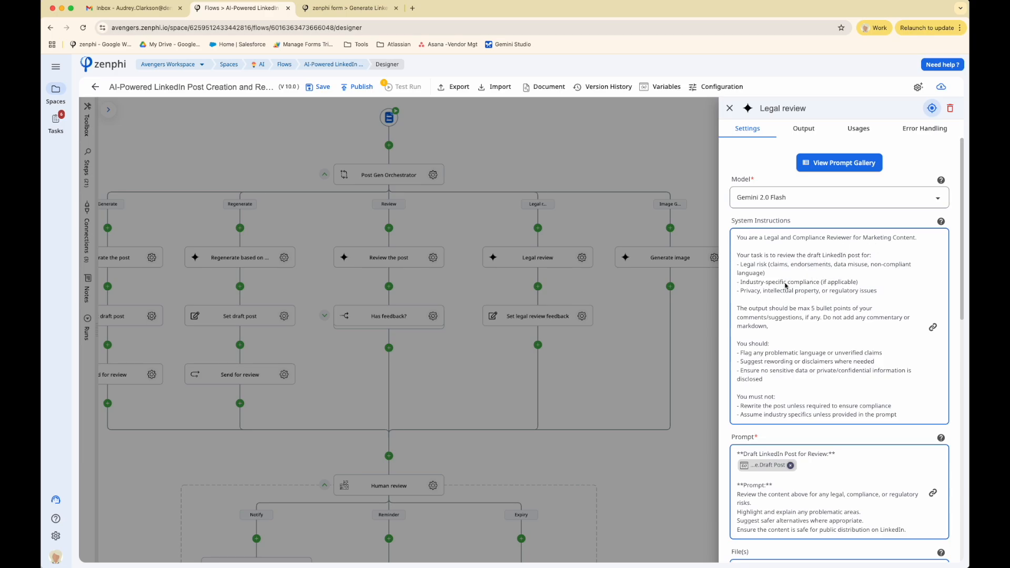
scroll(785, 285, down, 3)
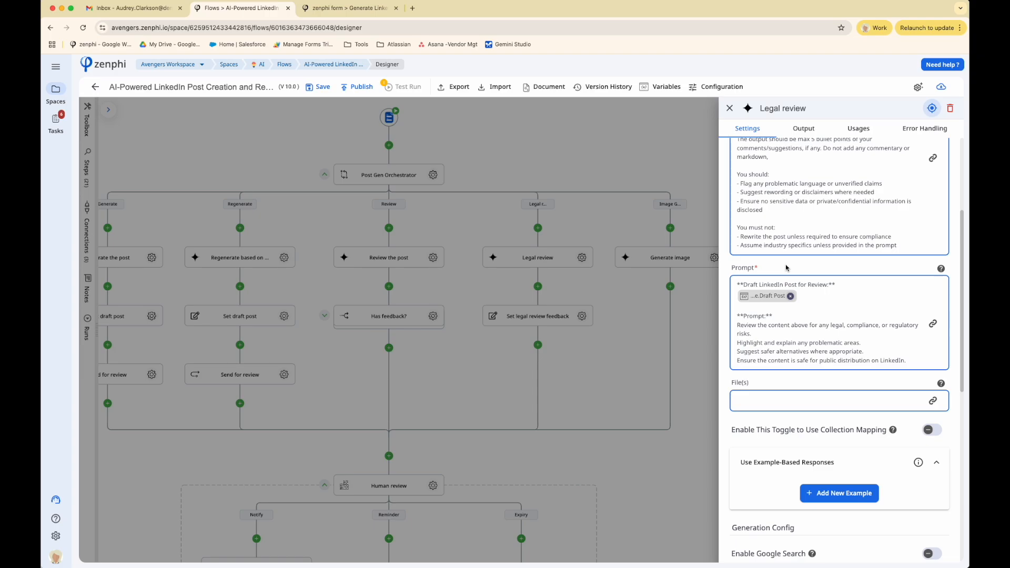
click(848, 405)
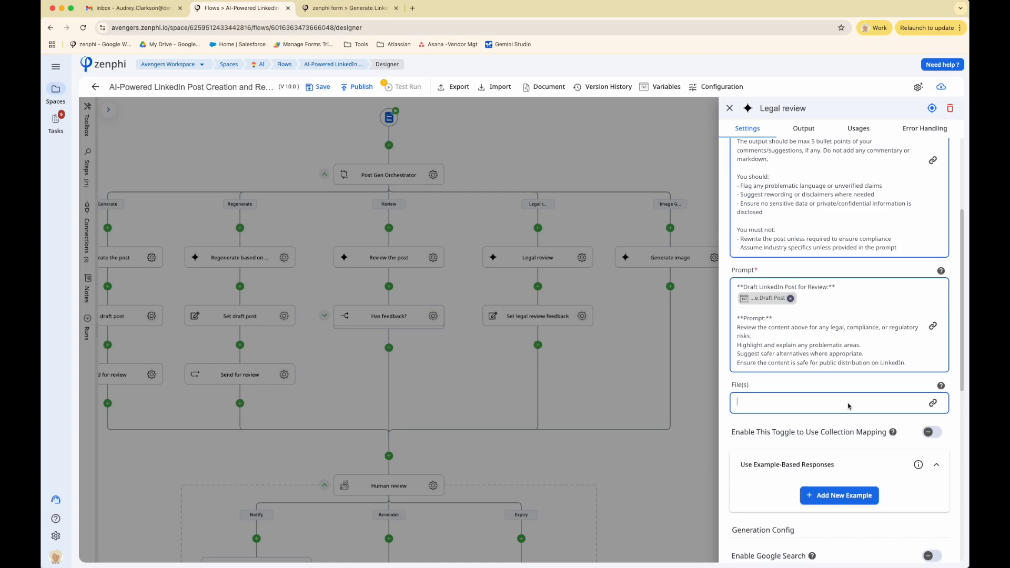
click(619, 372)
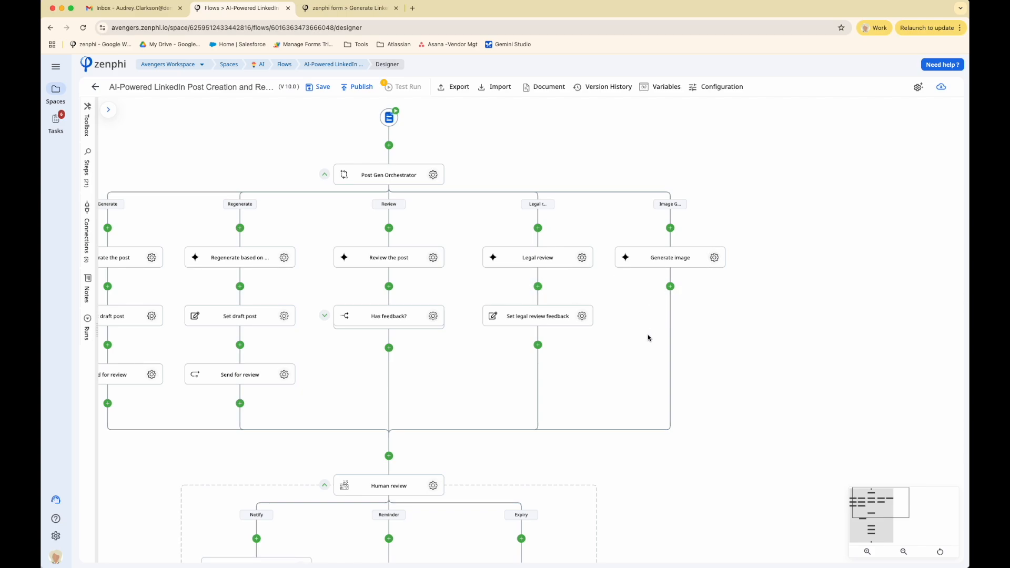
scroll(699, 340, down, 10)
drag(701, 331, 835, 494)
drag(622, 194, 622, 288)
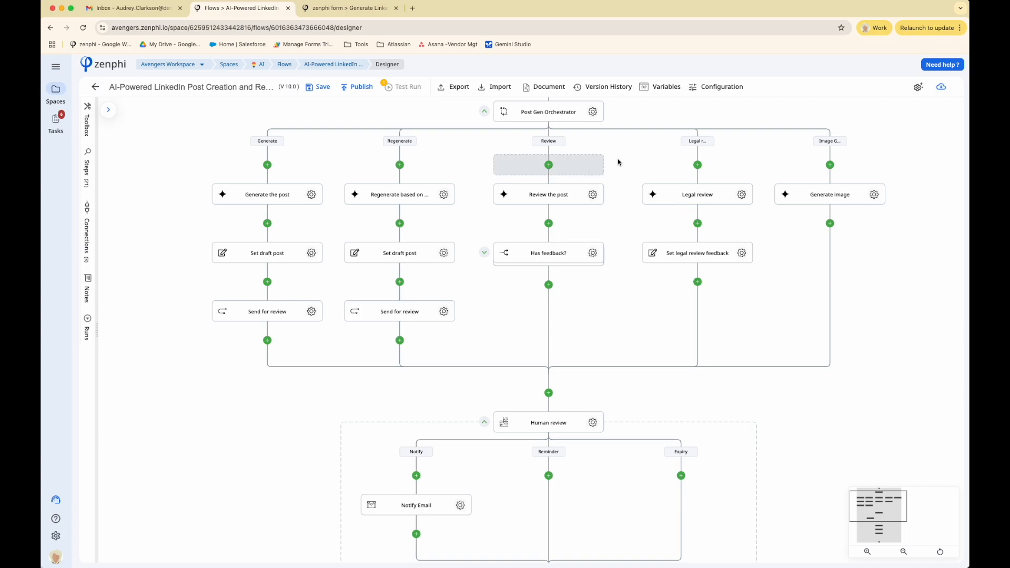
drag(667, 111, 669, 147)
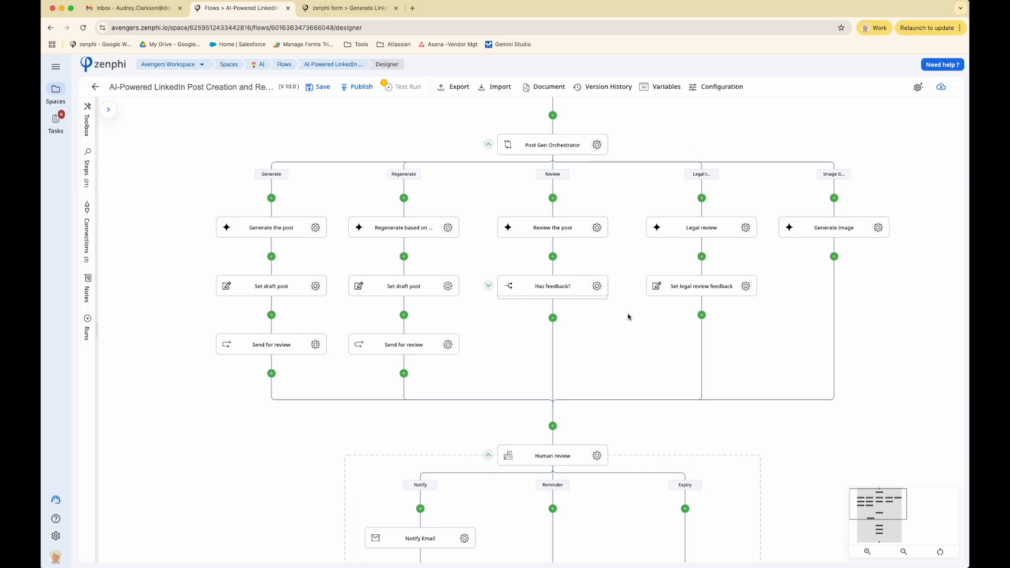
Inspect the Human review step's settings and its review form's sections and fields, leaving the form without saving.
scroll(625, 379, down, 3)
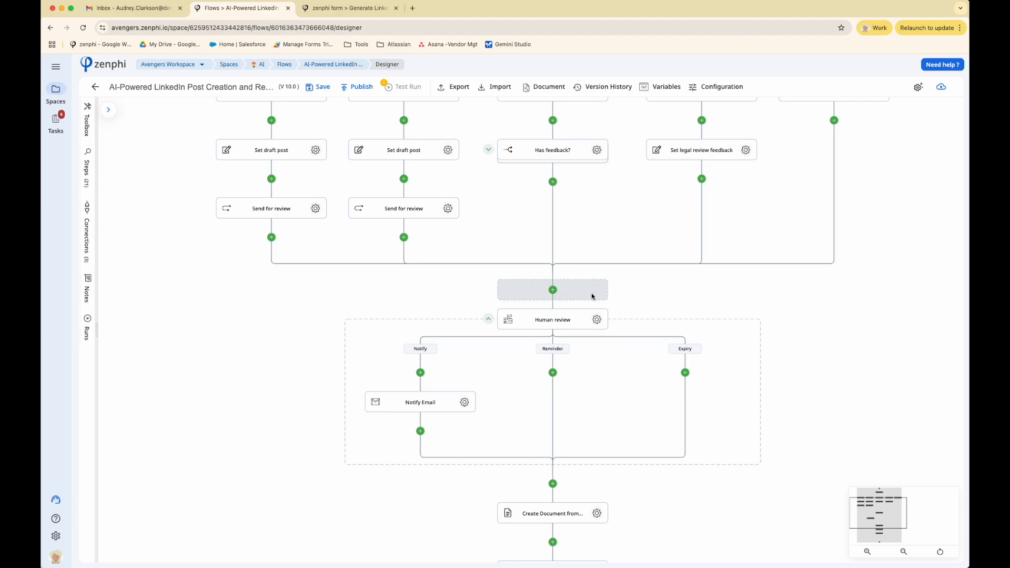
click(598, 319)
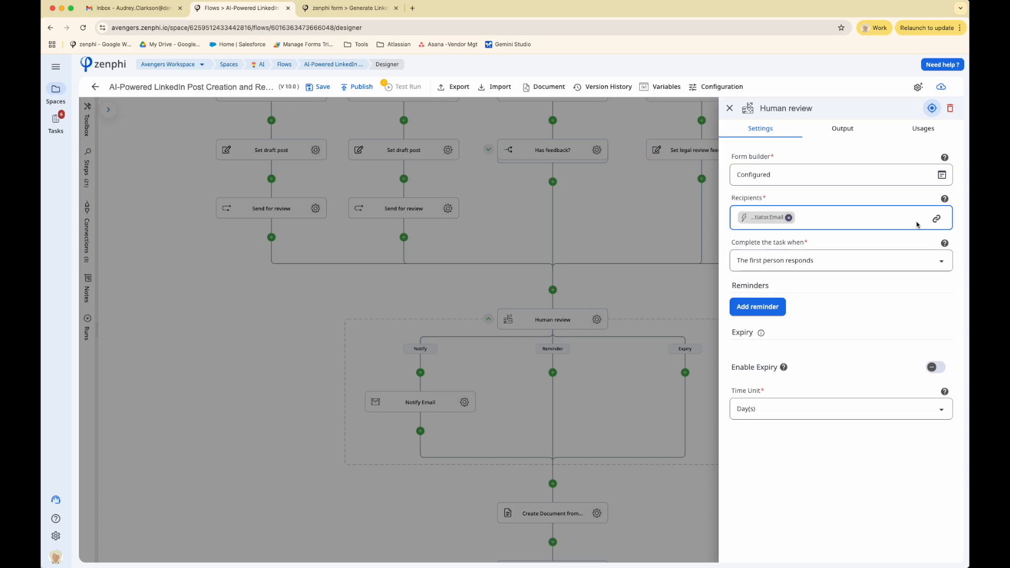
click(942, 176)
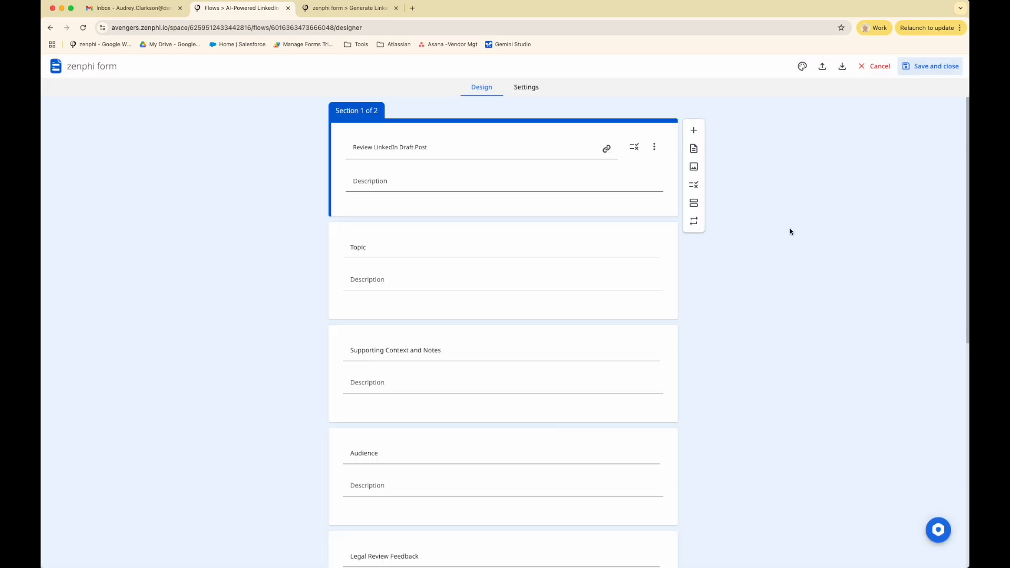
scroll(513, 290, down, 10)
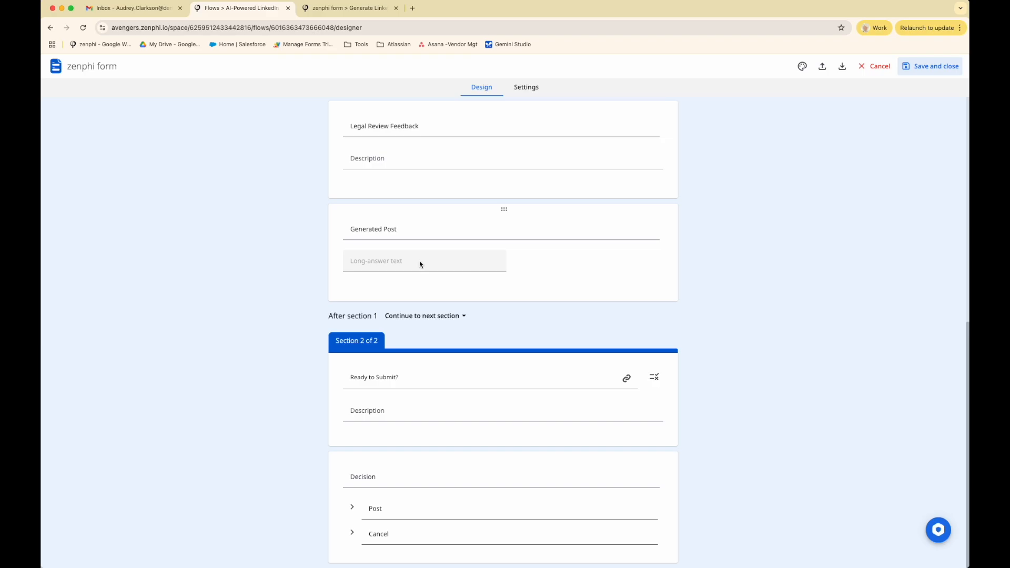
click(877, 67)
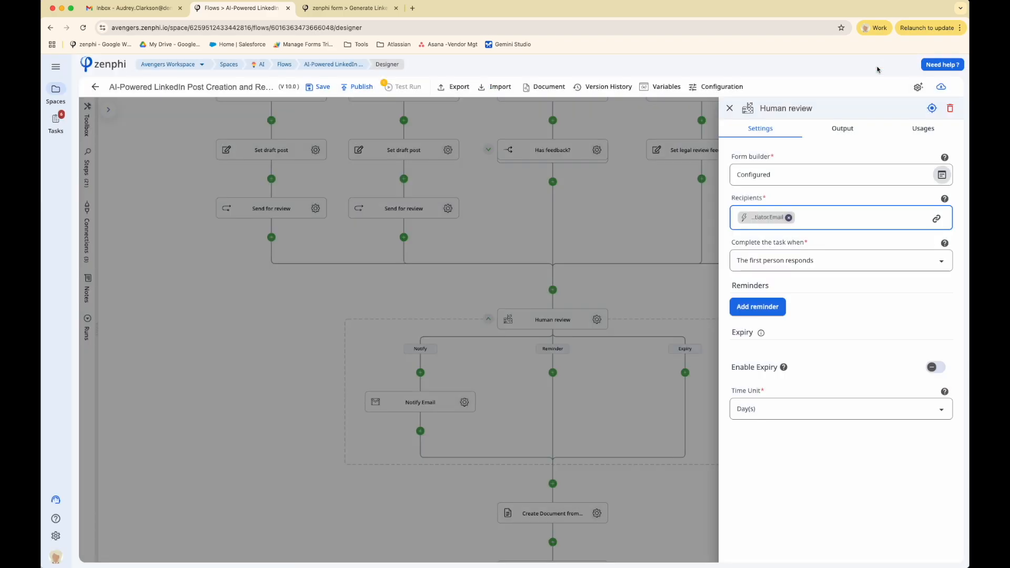
click(670, 313)
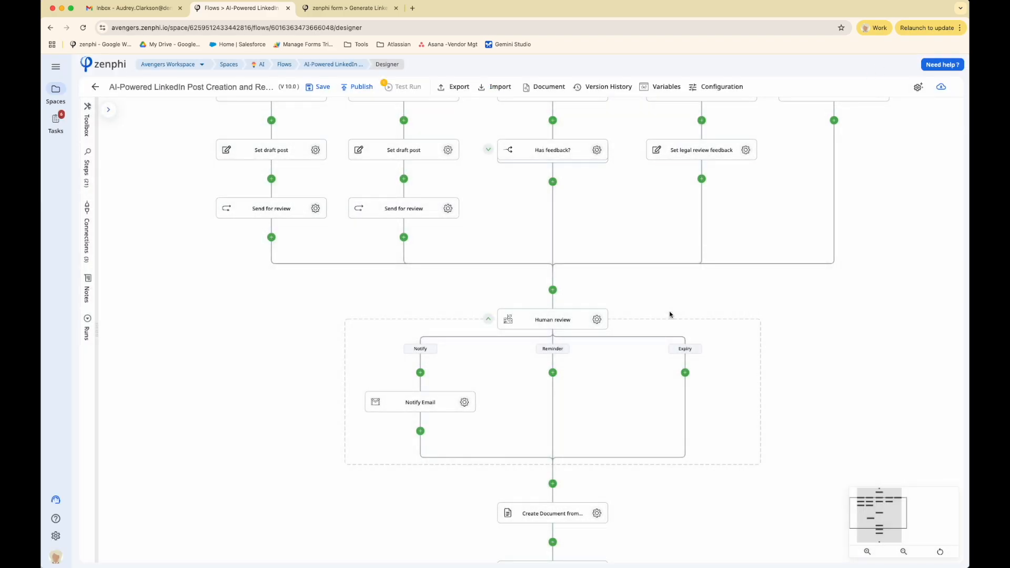
Inspect the template file, destination folder, PDF option and placeholder mapping of the Create Document from Template step, and close its settings.
scroll(669, 315, down, 3)
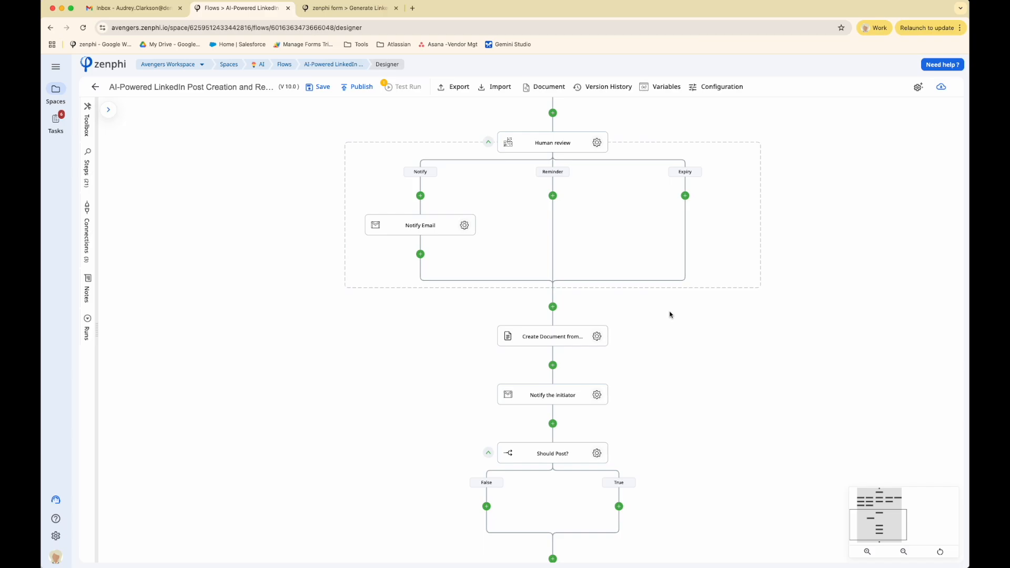
click(597, 337)
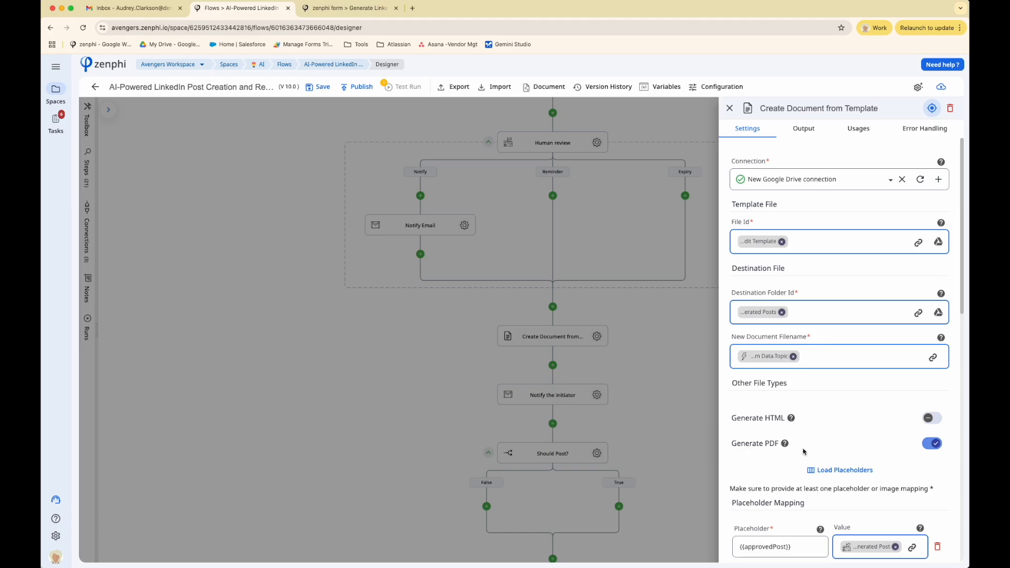
scroll(799, 450, down, 5)
click(654, 355)
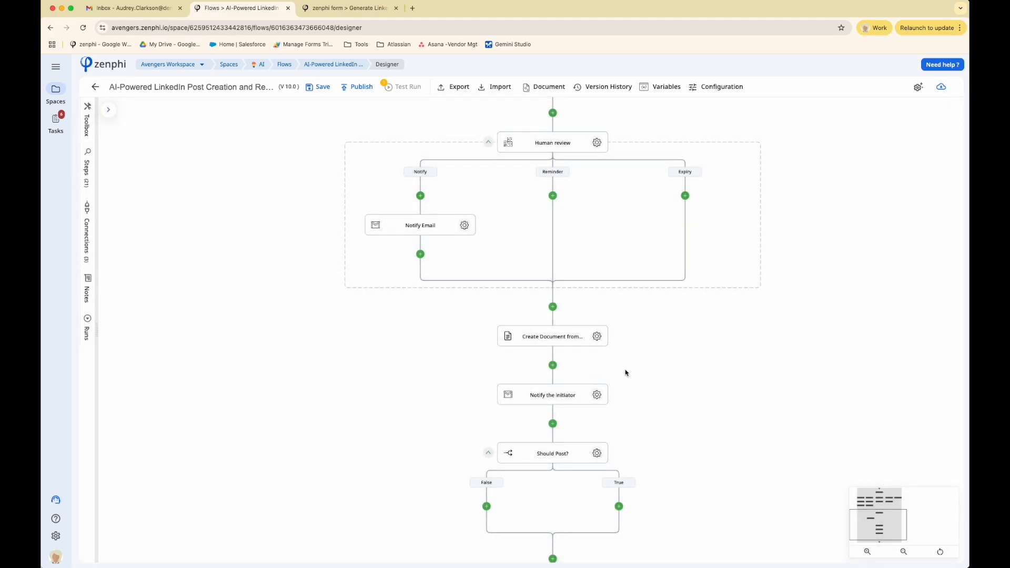
Try adding a LinkedIn Create Post action to the True branch of Should Post?, view its settings, and delete the action.
scroll(631, 441, down, 3)
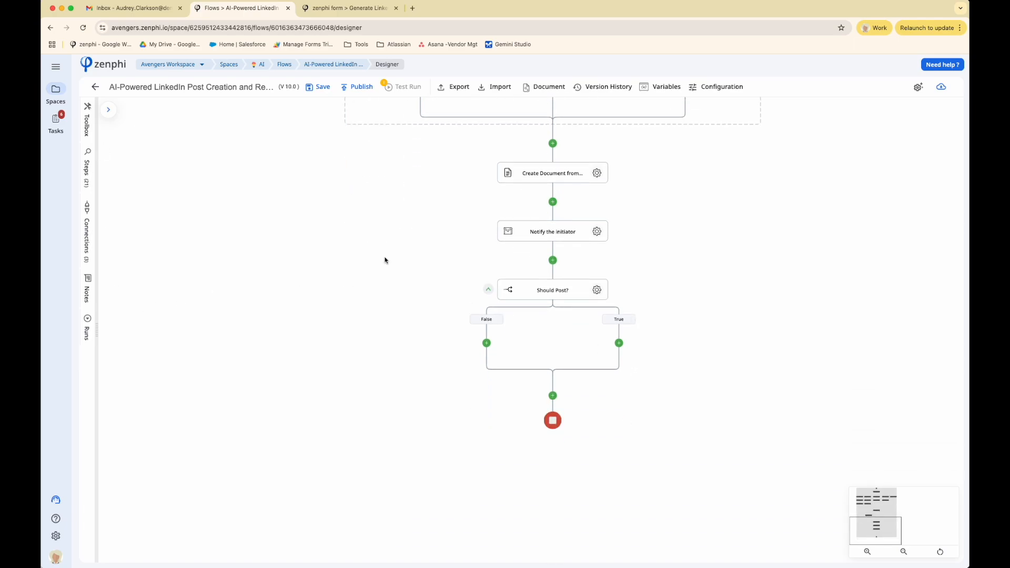
click(619, 343)
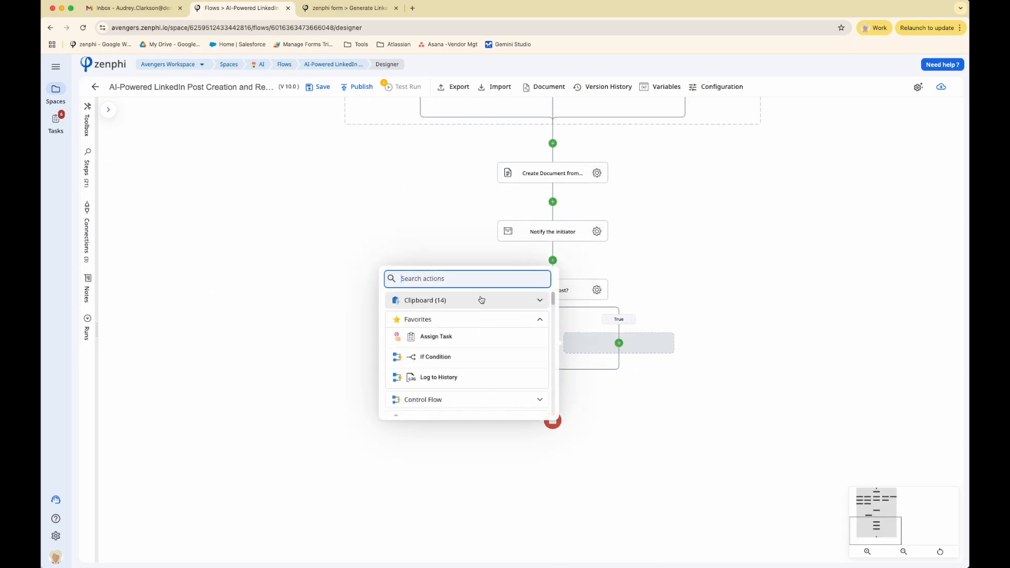
text(link)
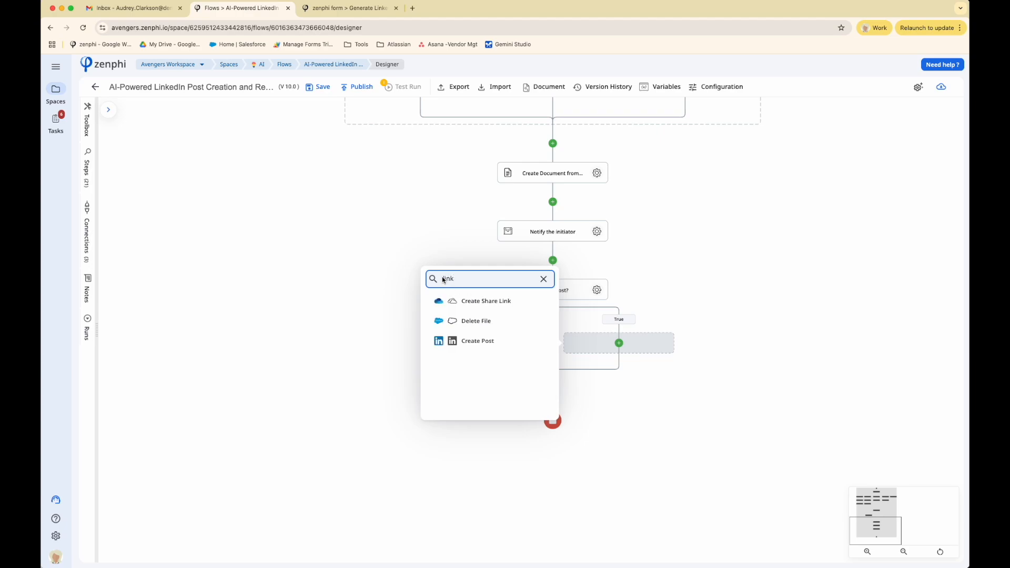
click(484, 347)
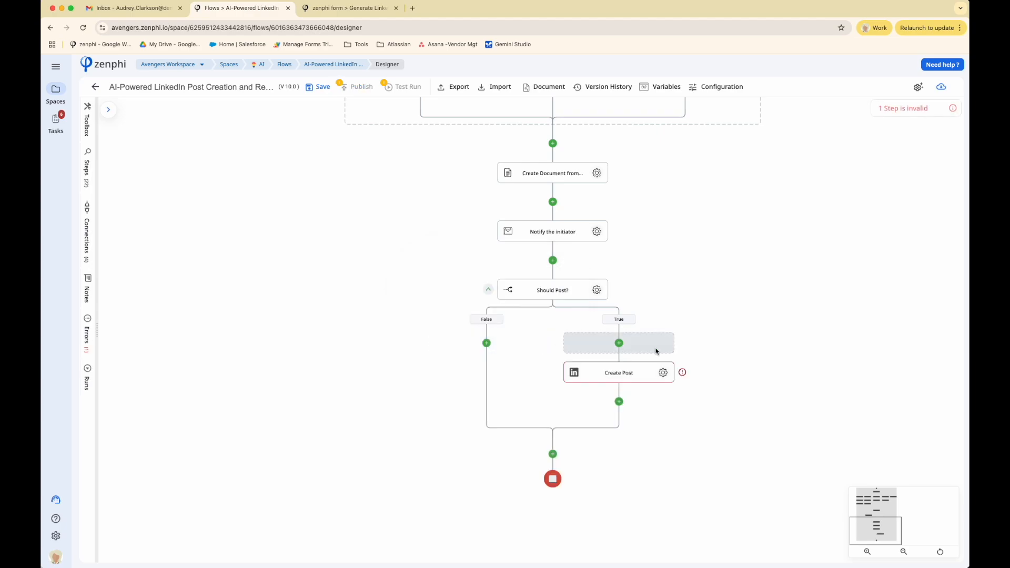
click(664, 373)
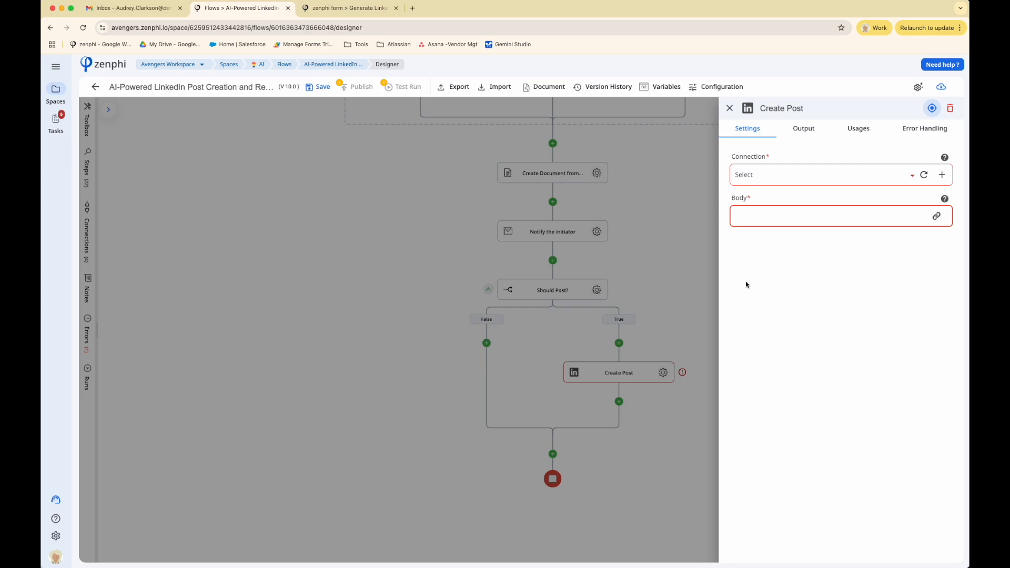
click(951, 108)
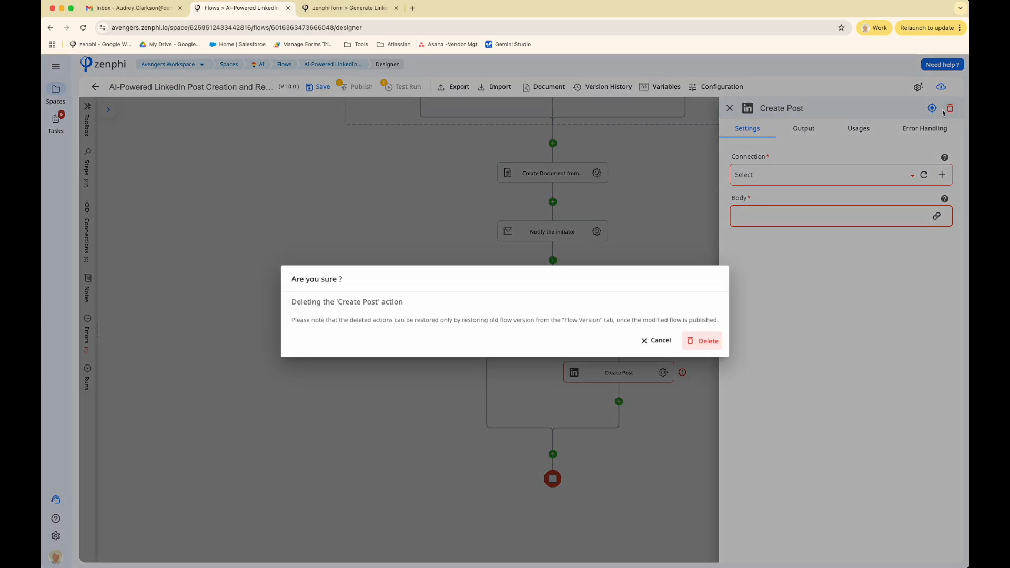
click(702, 341)
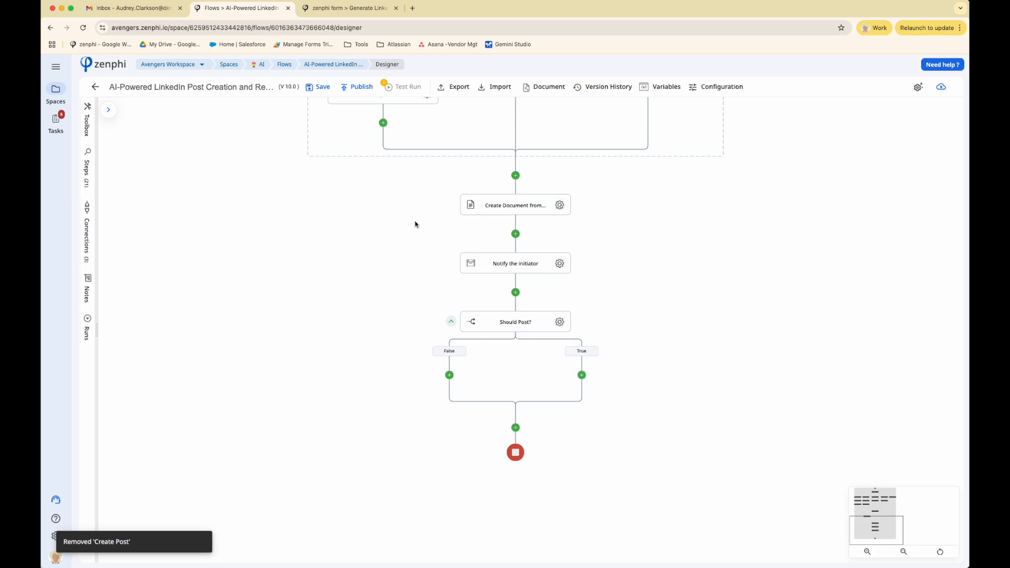
Publish the flow, and enter "The Benefits of Workflow Automation for Small Businesses" as the topic in the Generate LinkedIn Post form.
click(352, 87)
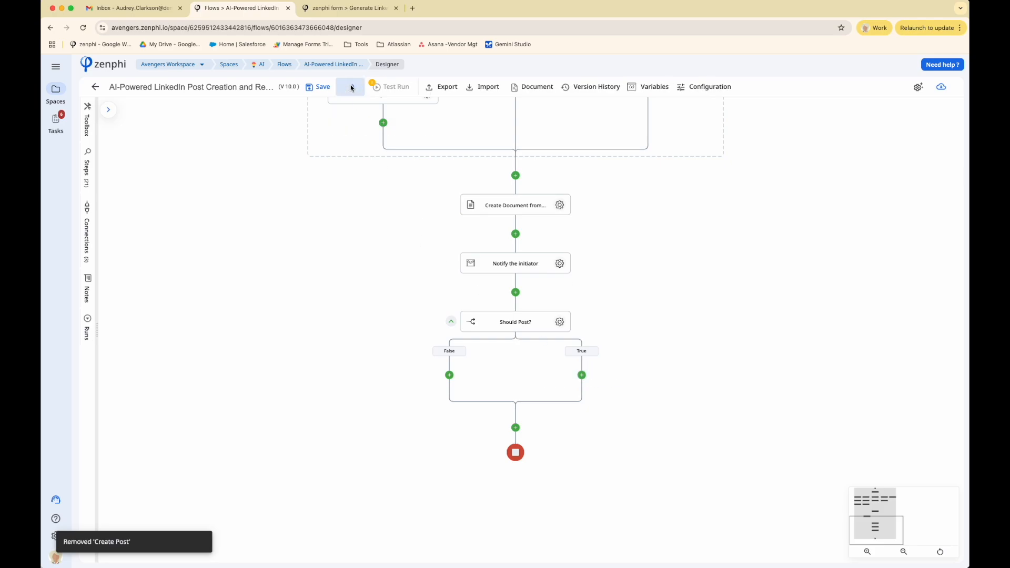
click(339, 9)
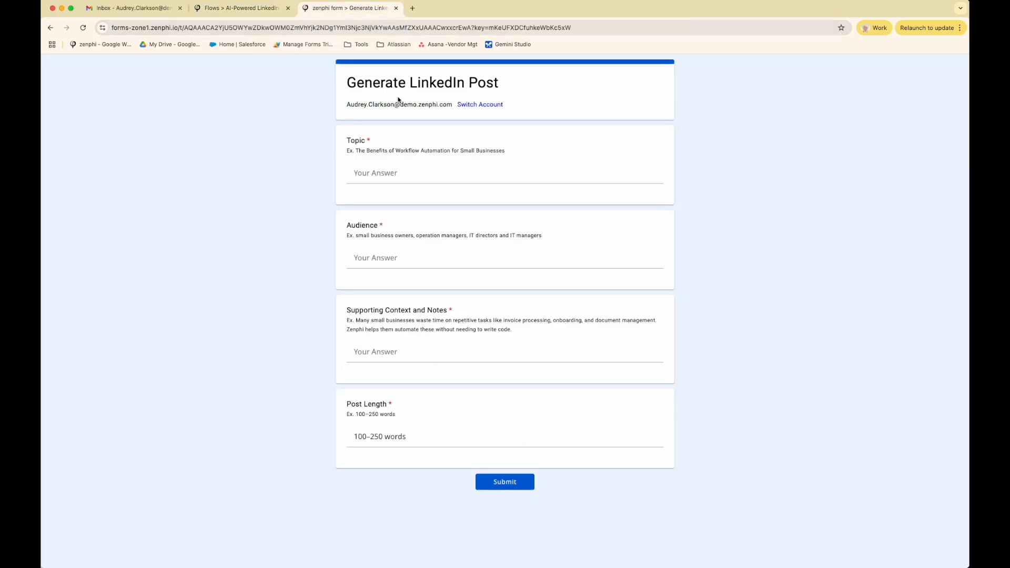
drag(507, 151, 356, 151)
key(super+c)
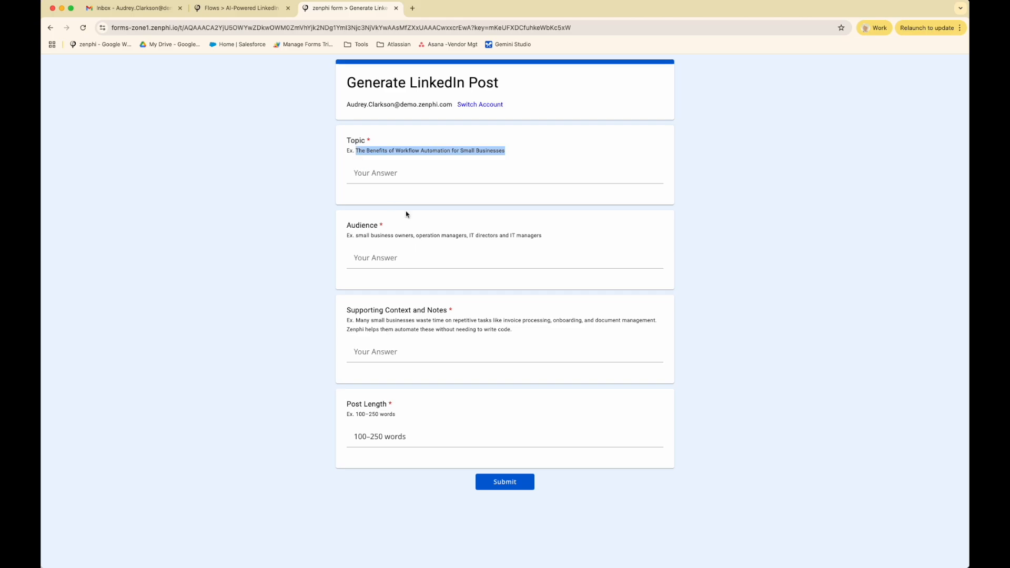
click(389, 173)
key(super+v)
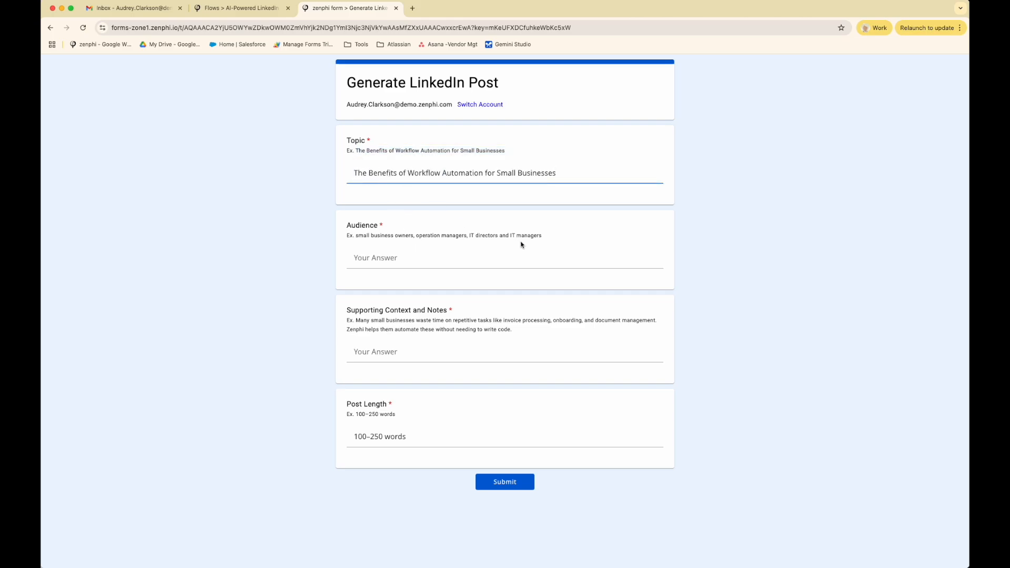
Set the audience to "IT directors and IT managers" and fill Supporting Context and Notes with its example text about repetitive tasks and Zenphi.
drag(543, 235, 468, 233)
key(super+c)
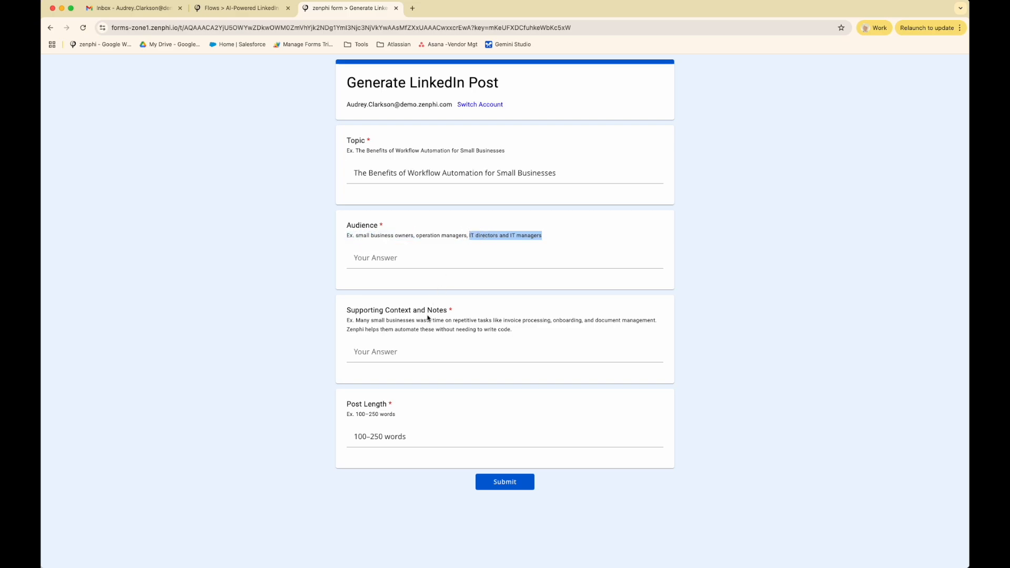
click(397, 261)
key(super+v)
drag(511, 333, 355, 327)
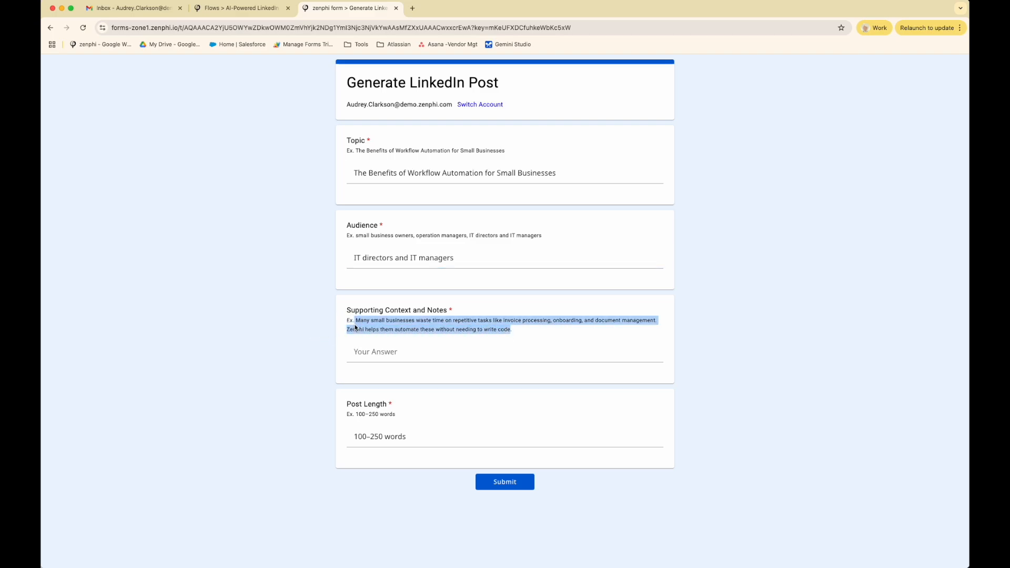
click(362, 369)
text(Many small businesses waste time on repetitive tasks like invoice processing, onboarding, and document management. Zenphi helps them automate these without needing to write code)
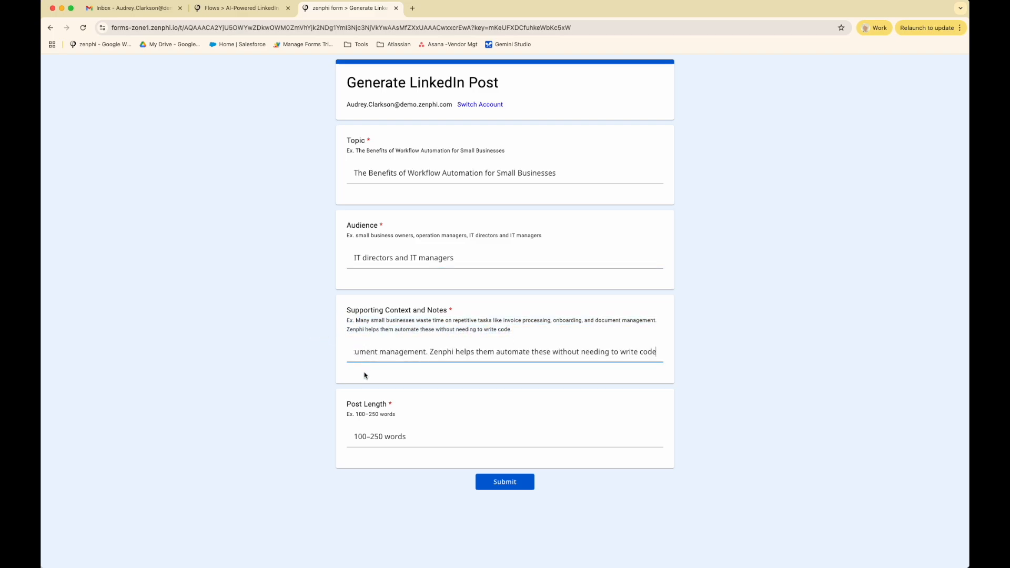
Change the post length to 200–250 words and submit the Generate LinkedIn Post form.
click(356, 437)
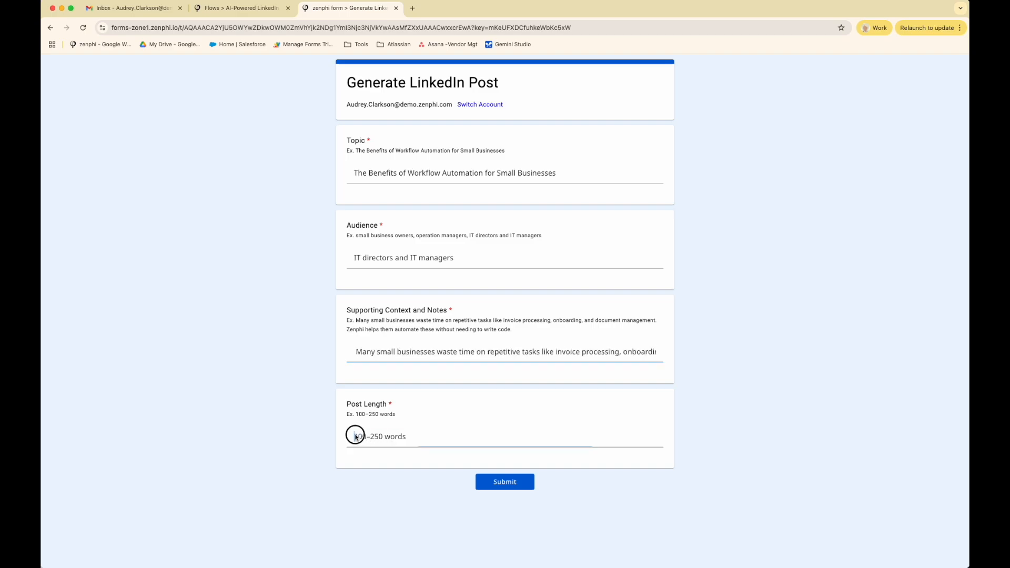
key(BackSpace)
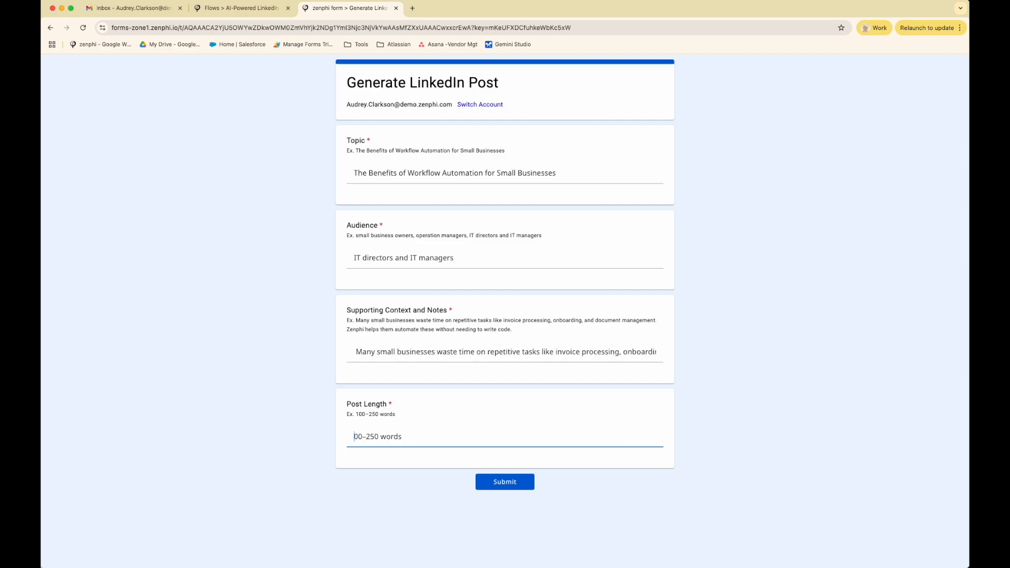
text(2)
key(Right)
key(Right)
click(499, 481)
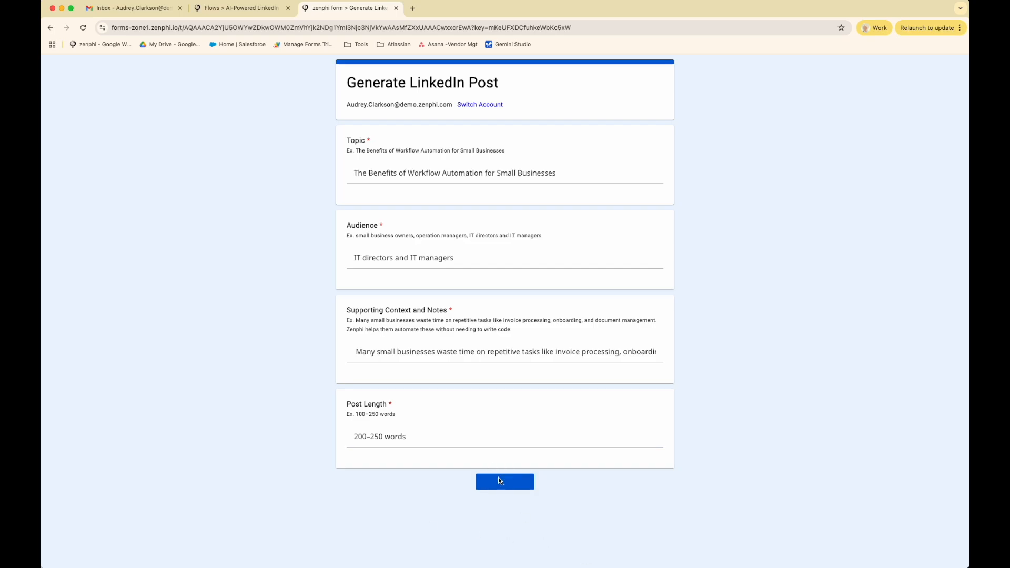
Return to the flow designer, open the latest flow run, and refresh its executed steps to check progress.
click(245, 8)
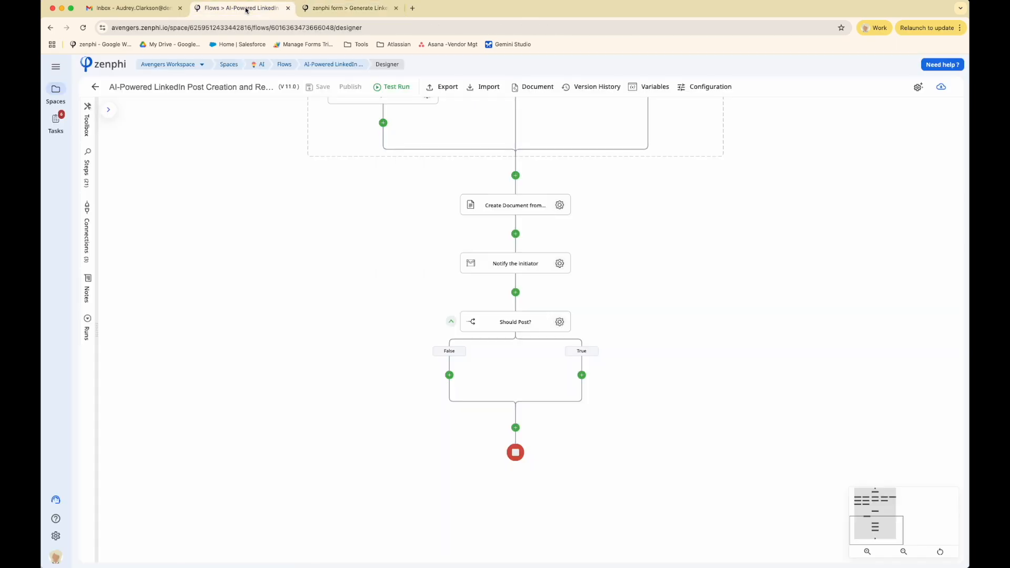
click(87, 327)
click(241, 110)
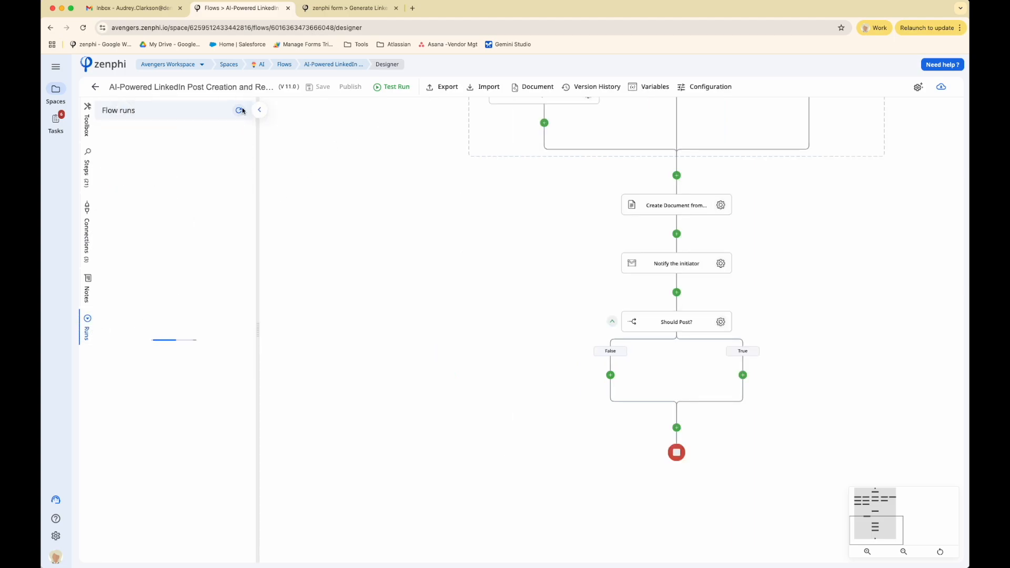
click(159, 136)
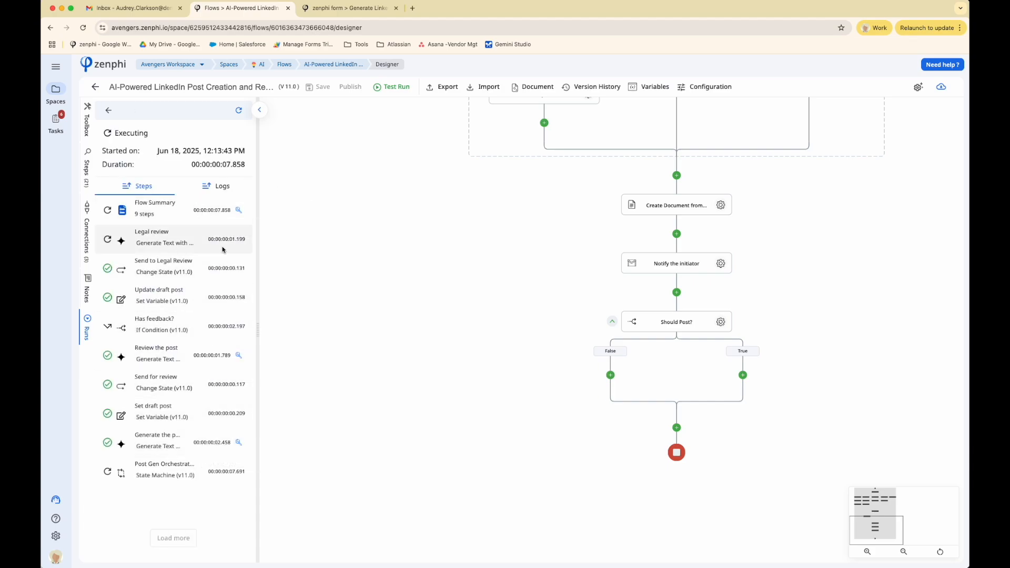
click(239, 110)
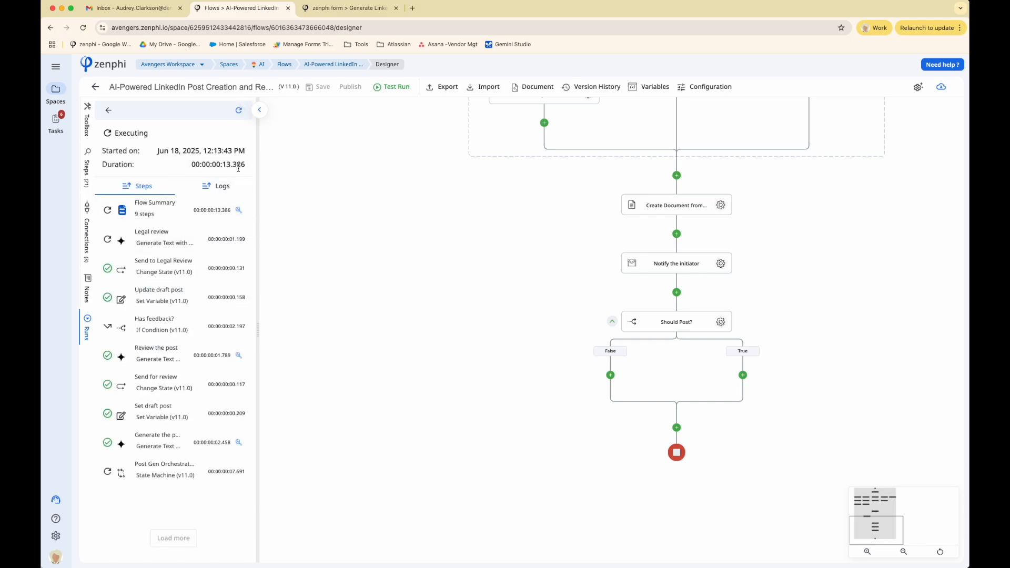
click(237, 113)
Switch to Gmail, refresh the inbox, and open the review form linked in the LinkedIn Post Review email.
click(136, 9)
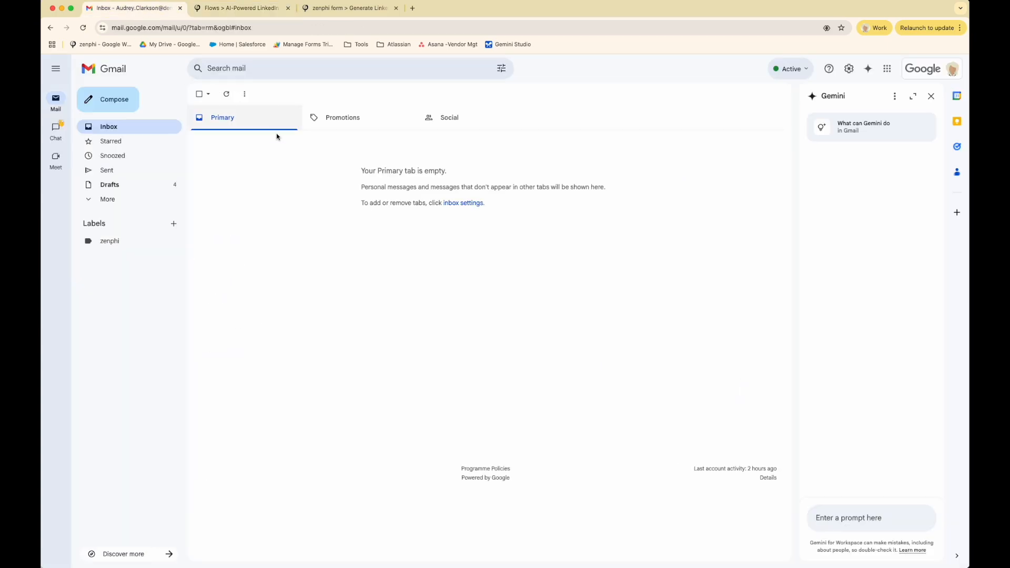
click(226, 95)
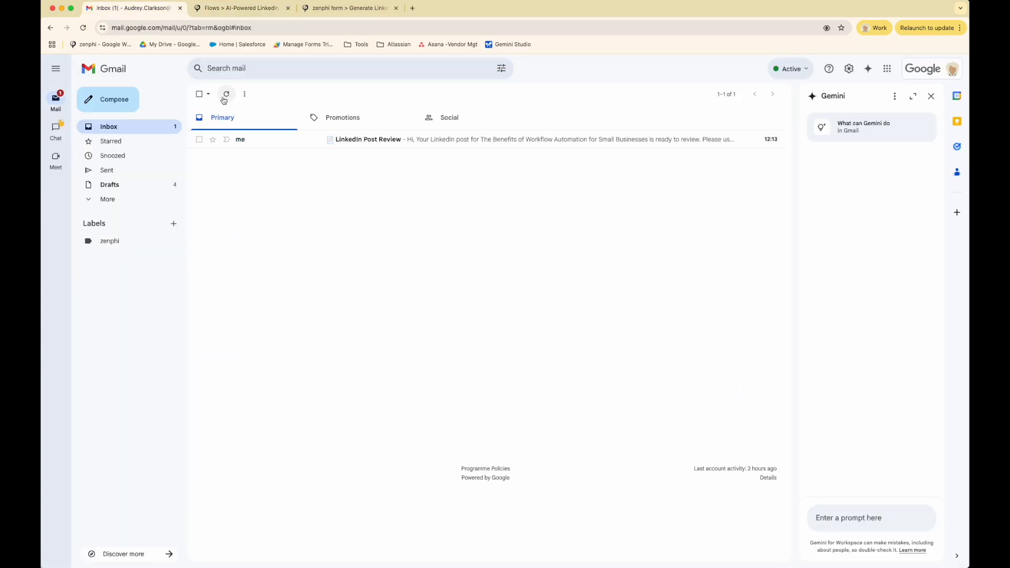
click(385, 140)
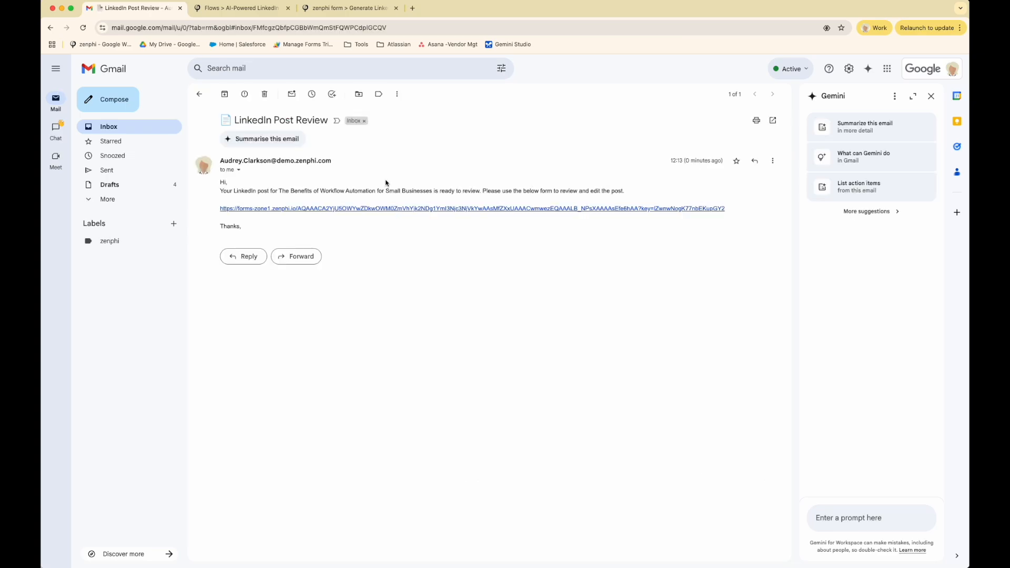
click(402, 210)
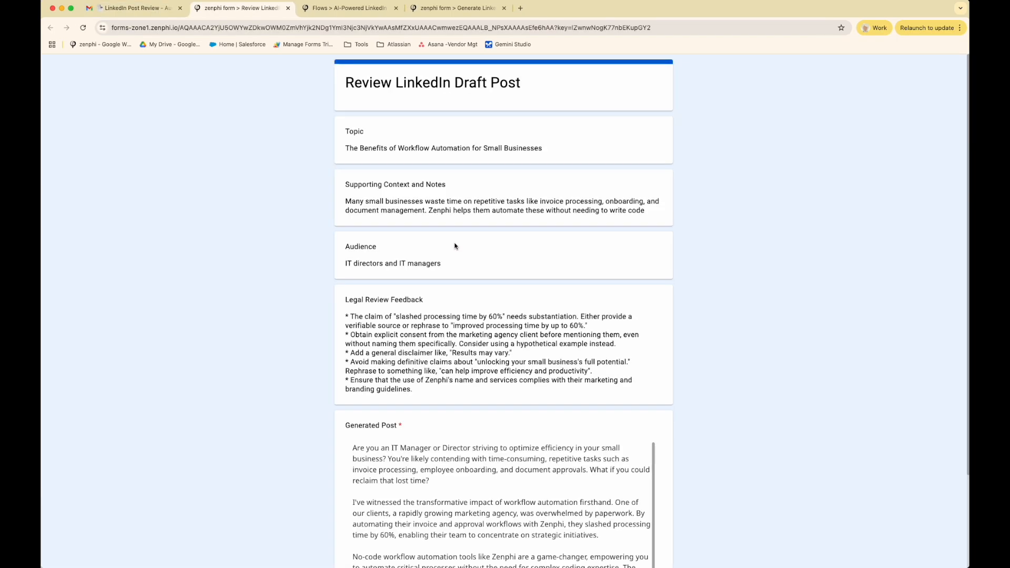
Examine the submitted details, legal review feedback and editable generated post in the Review LinkedIn Draft Post form.
scroll(456, 246, down, 3)
scroll(421, 190, up, 2)
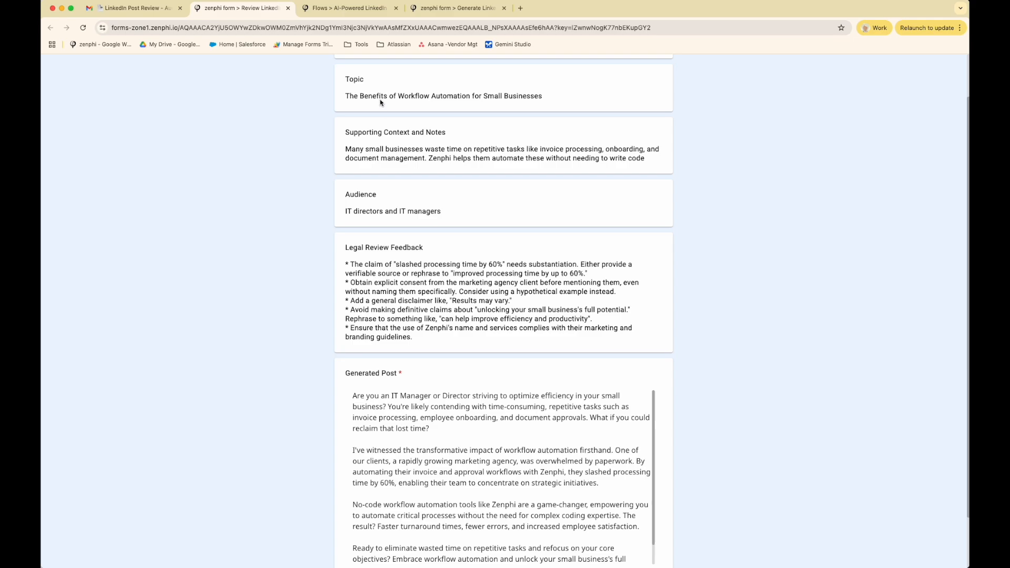
scroll(419, 113, up, 1)
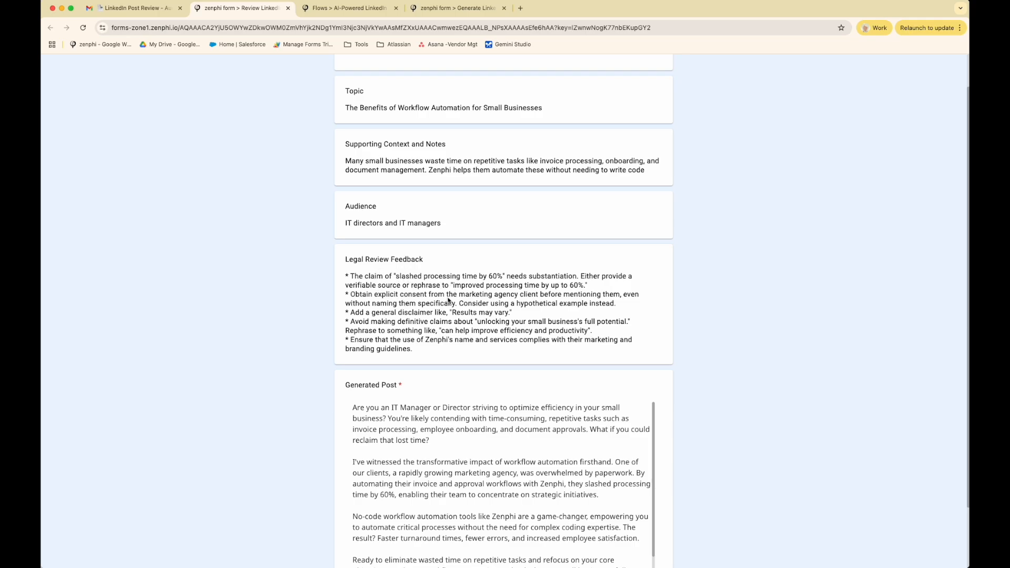
scroll(439, 398, down, 3)
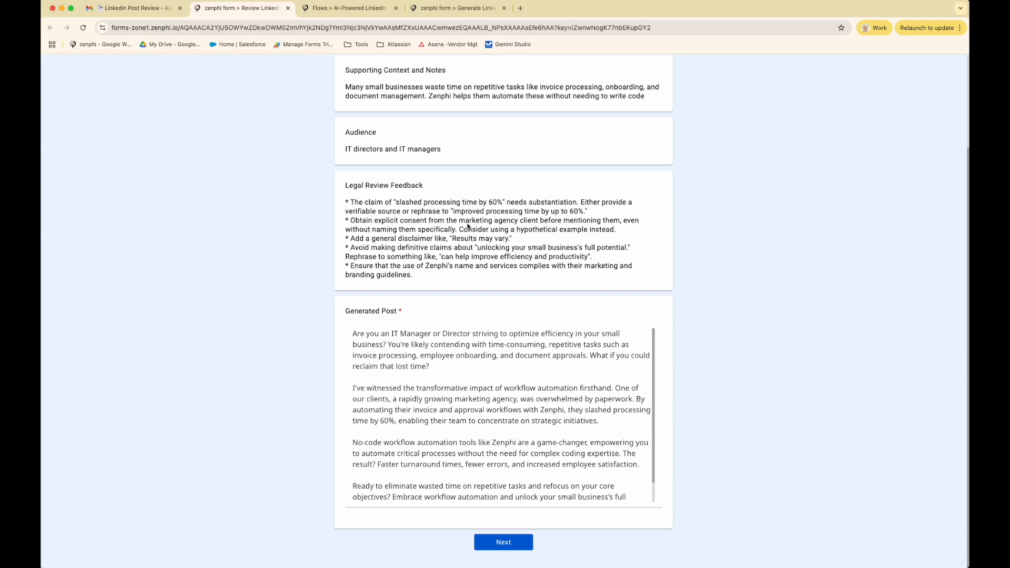
scroll(468, 227, up, 5)
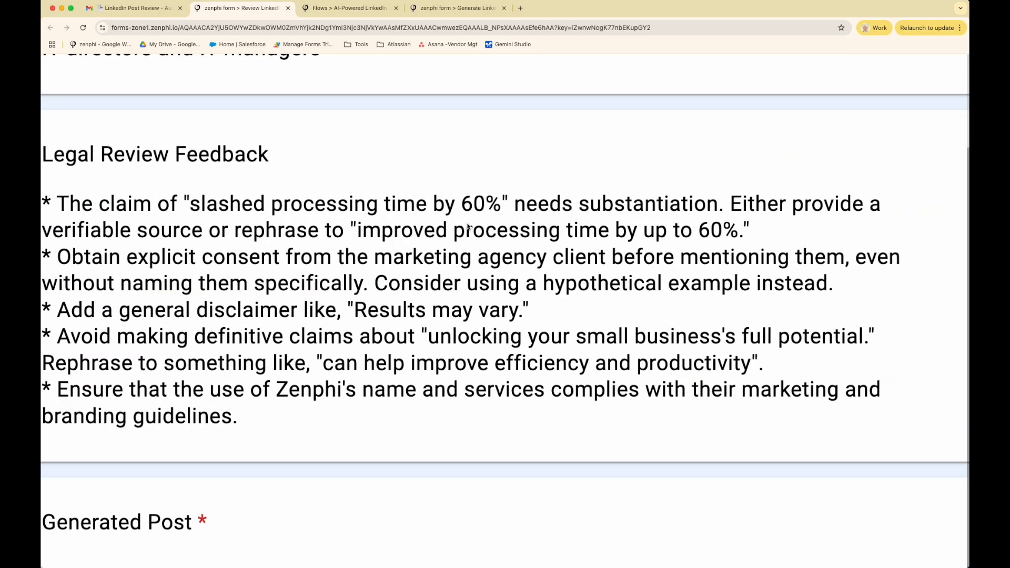
scroll(468, 226, down, 5)
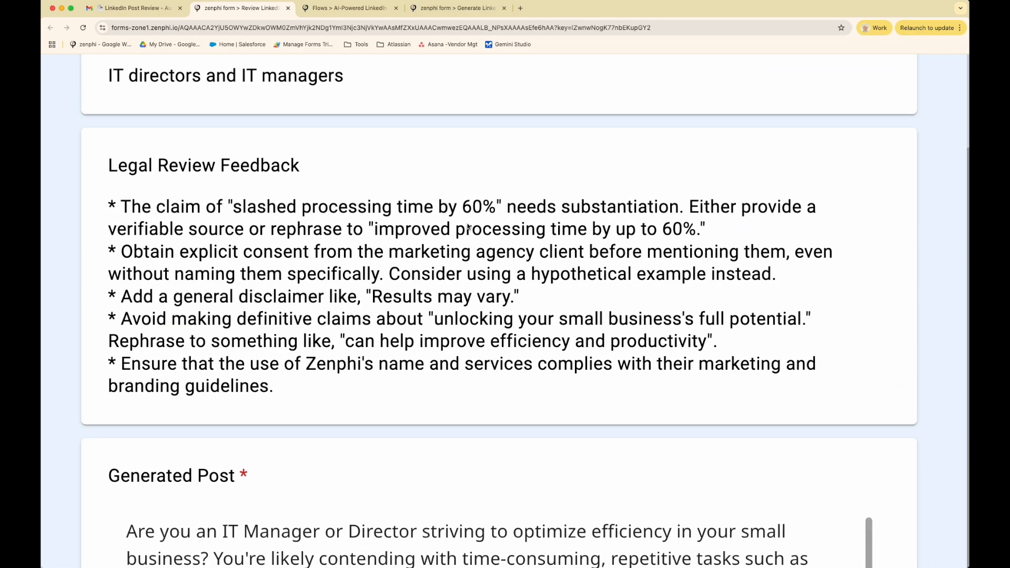
scroll(467, 227, down, 5)
scroll(468, 227, down, 3)
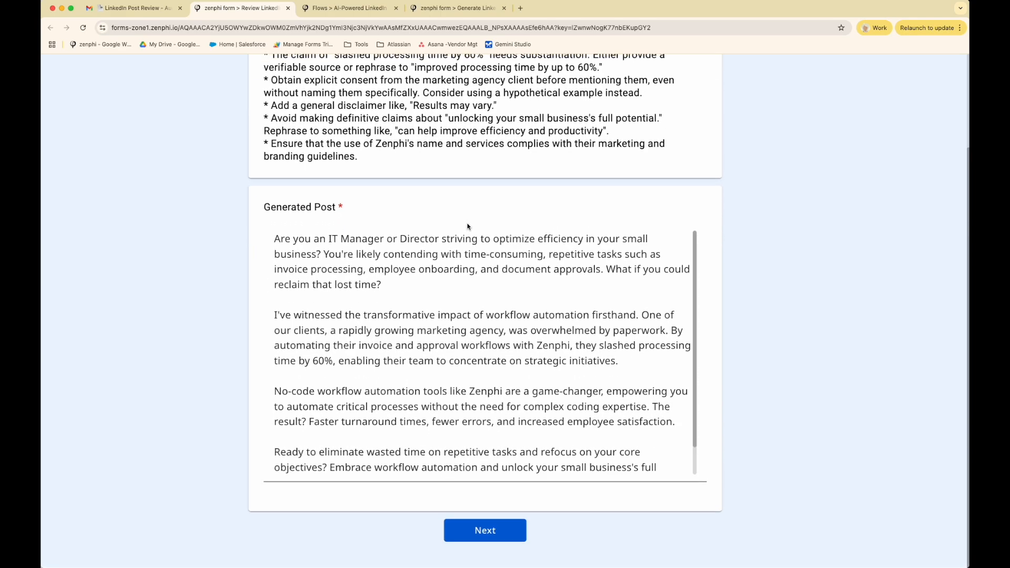
click(316, 242)
click(310, 243)
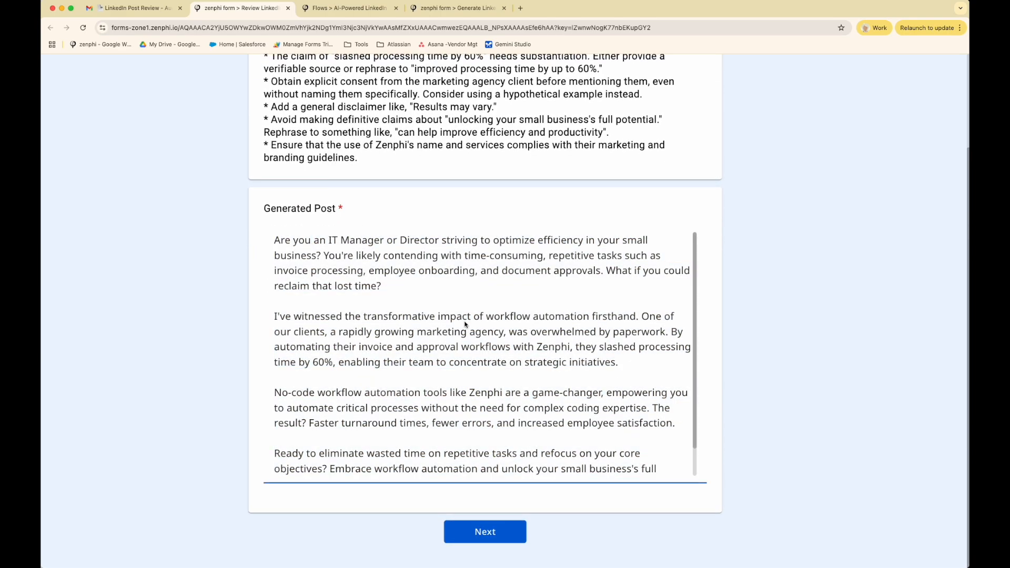
Edit the generated post by changing "I've witnessed" to "We've witnessed" and deleting the closing paragraph that begins "Ready to eliminate wasted time".
click(280, 317)
key(BackSpace)
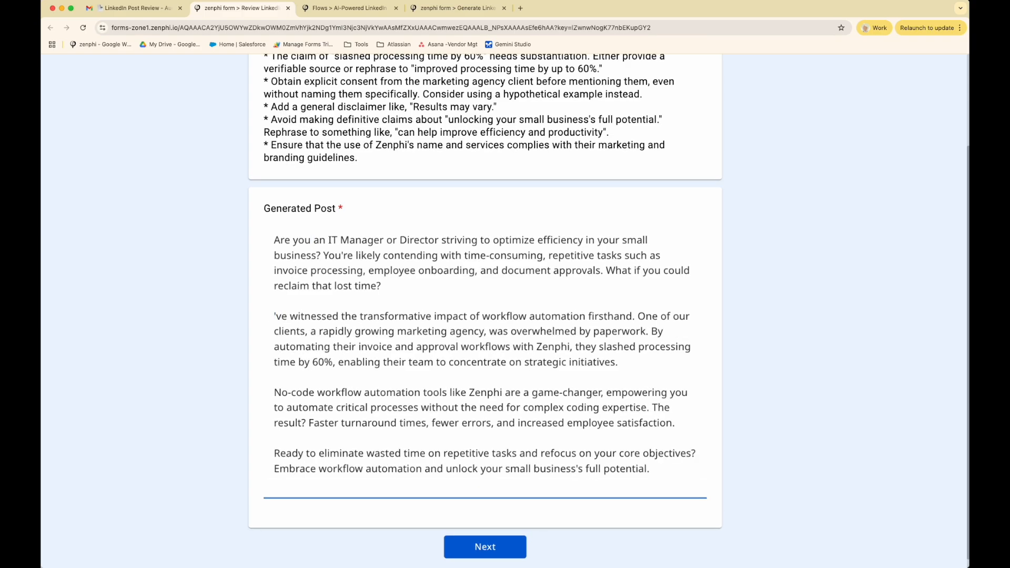
text(We)
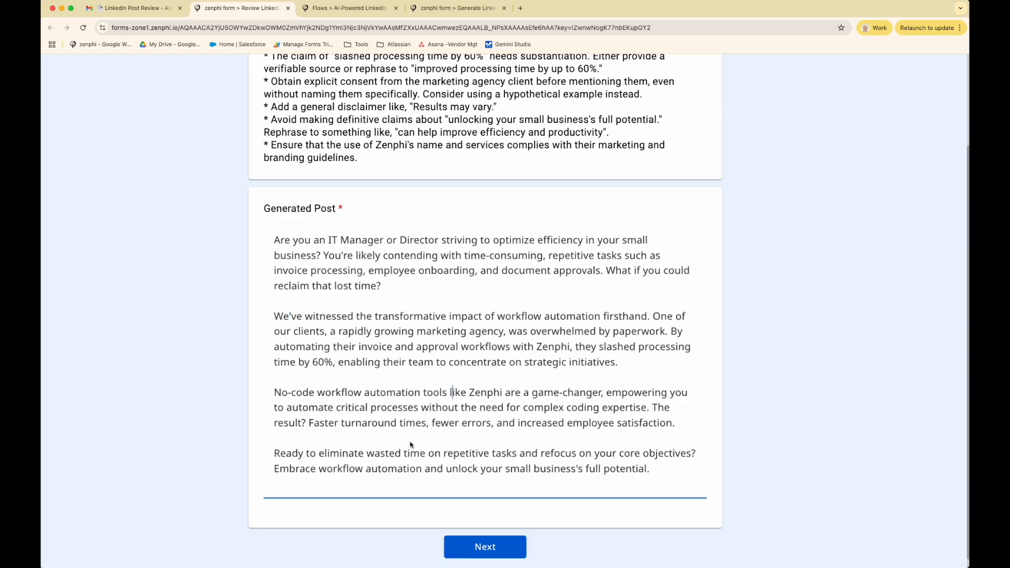
triple_click(410, 459)
key(BackSpace)
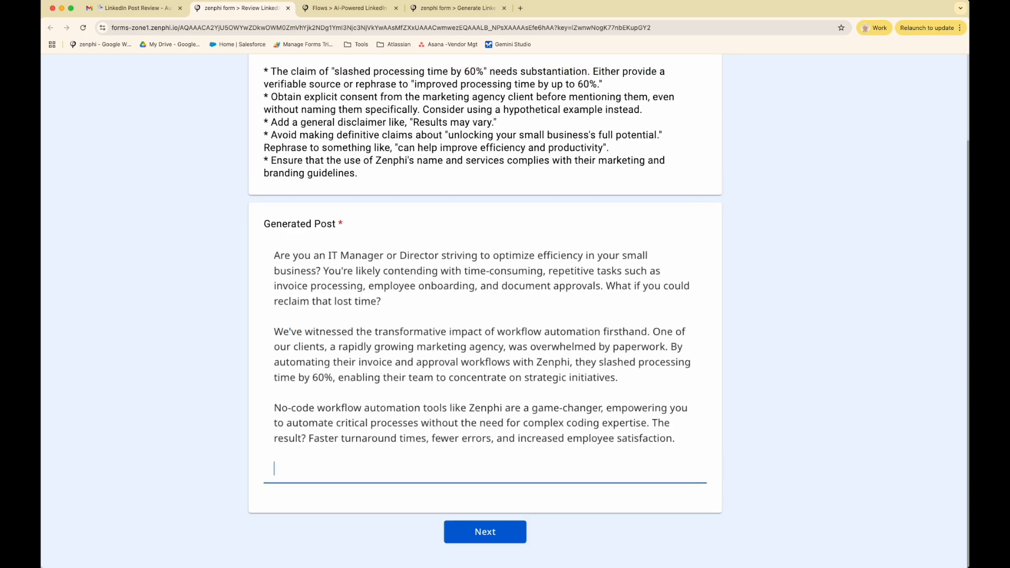
key(BackSpace)
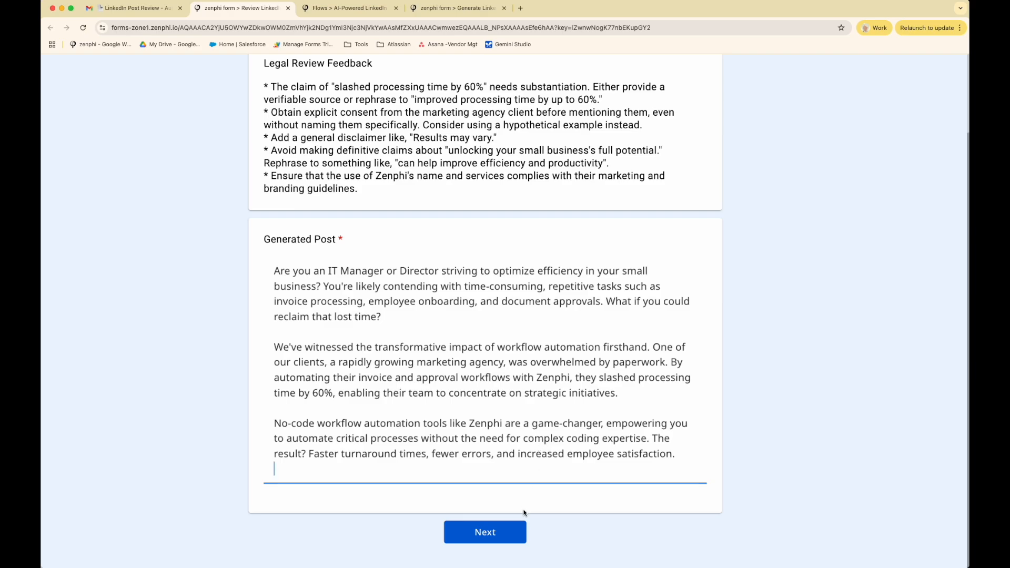
Continue to the Ready to Submit? page of the review form and submit it with the decision set to Post.
scroll(516, 408, up, 5)
scroll(516, 408, down, 5)
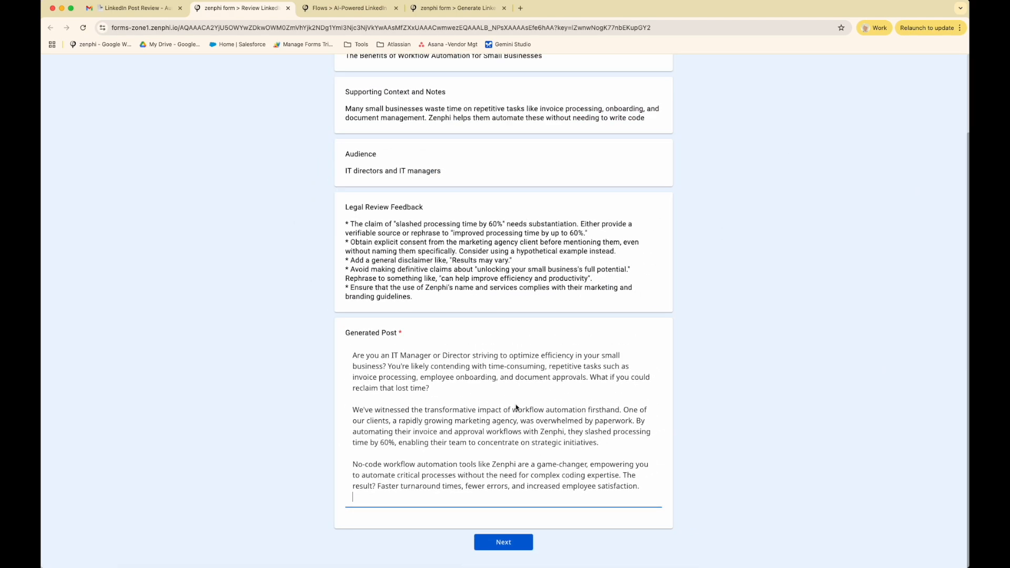
click(501, 546)
click(403, 156)
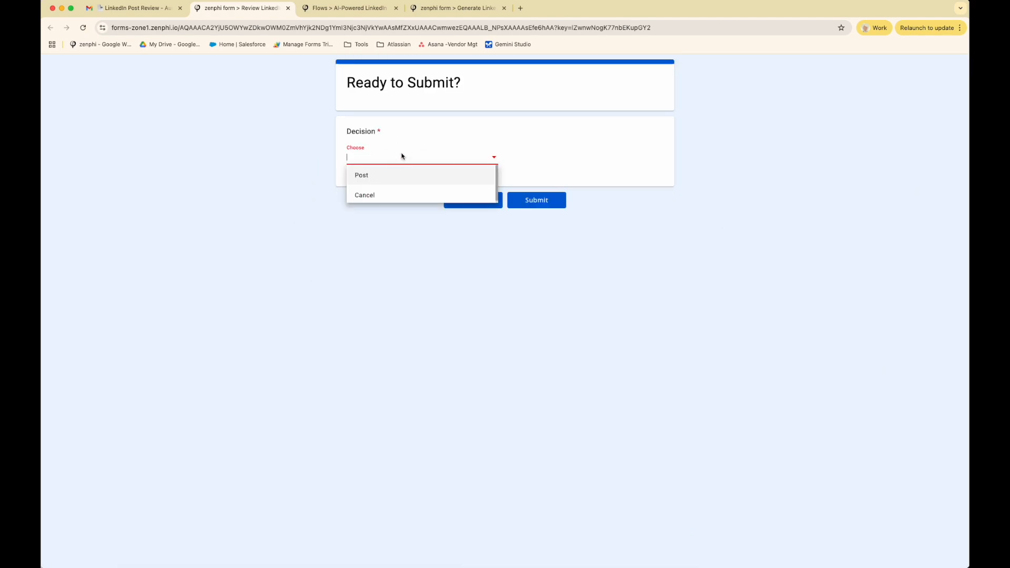
click(384, 174)
click(521, 191)
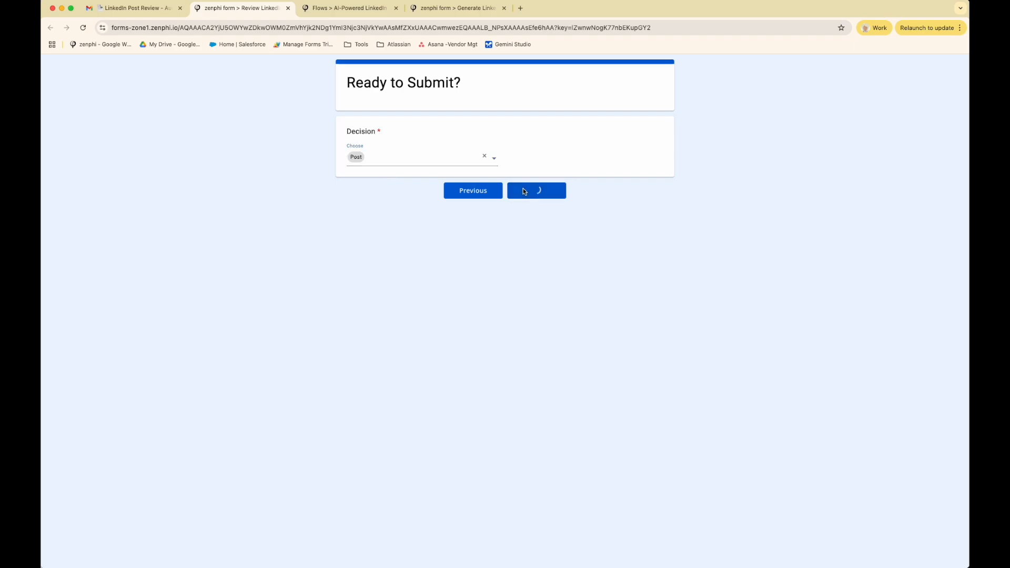
Return to the flow designer and open the Generated Posts destination folder linked in the Create Document from Template step's settings.
click(326, 10)
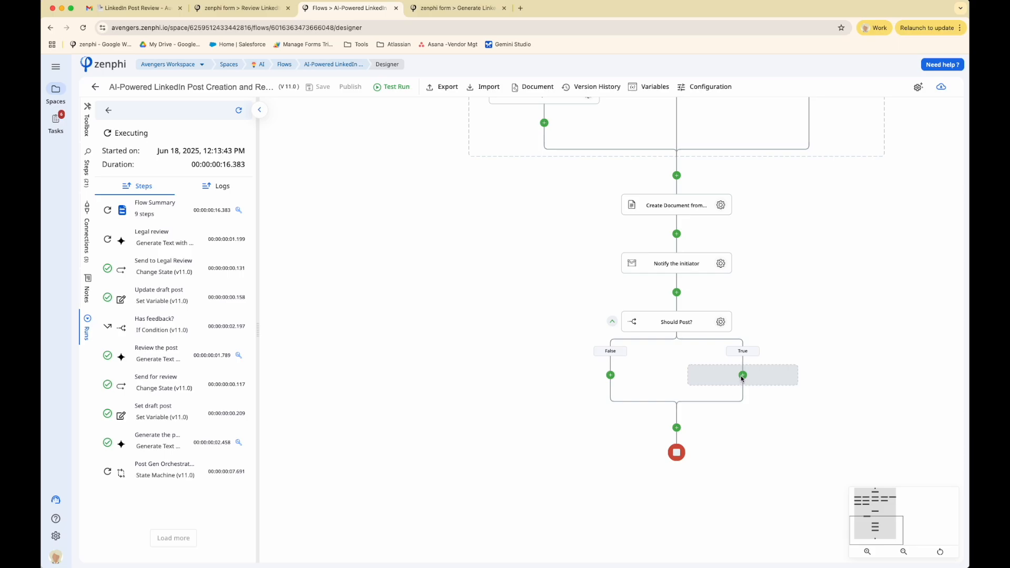
click(720, 206)
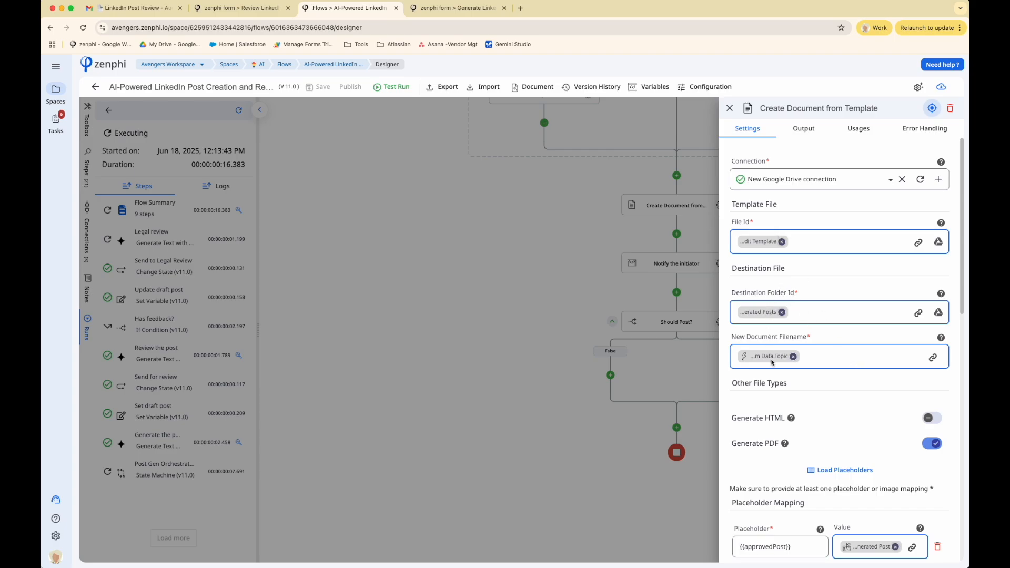
mouse_move(763, 313)
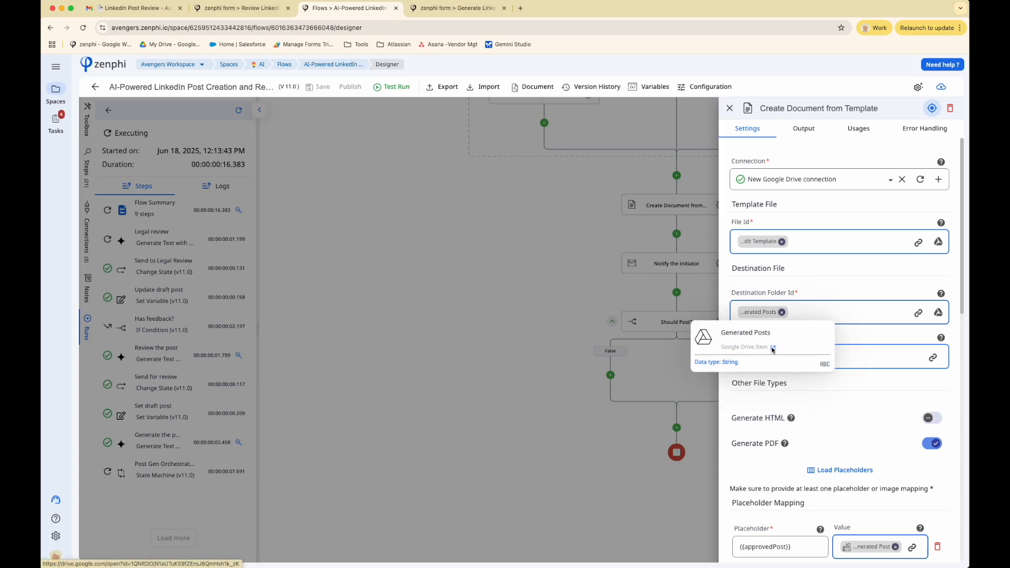
click(775, 348)
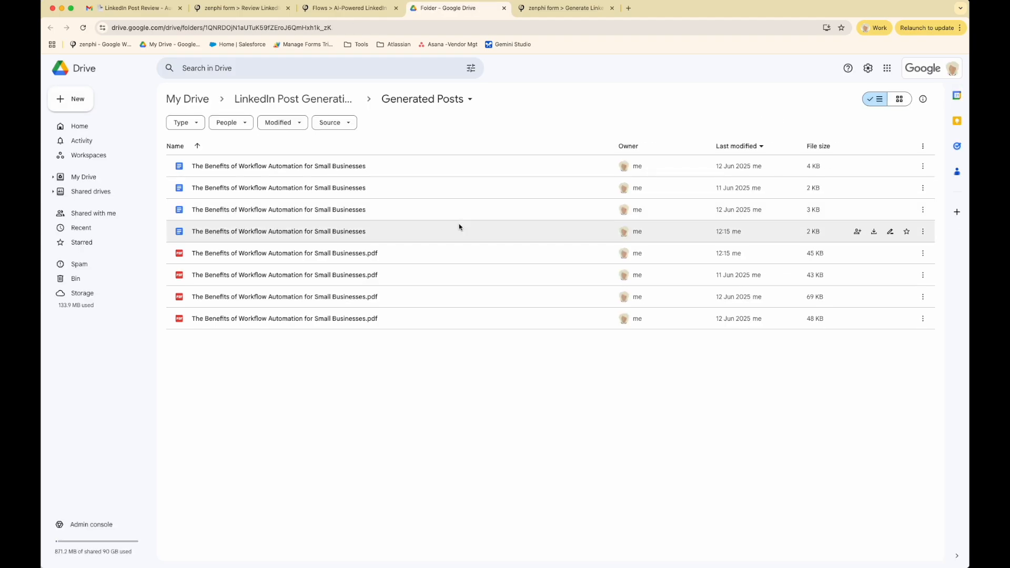
Open the PDF modified at 12:15 in the Generated Posts folder and examine its request details, legal review comments and approved post.
click(363, 260)
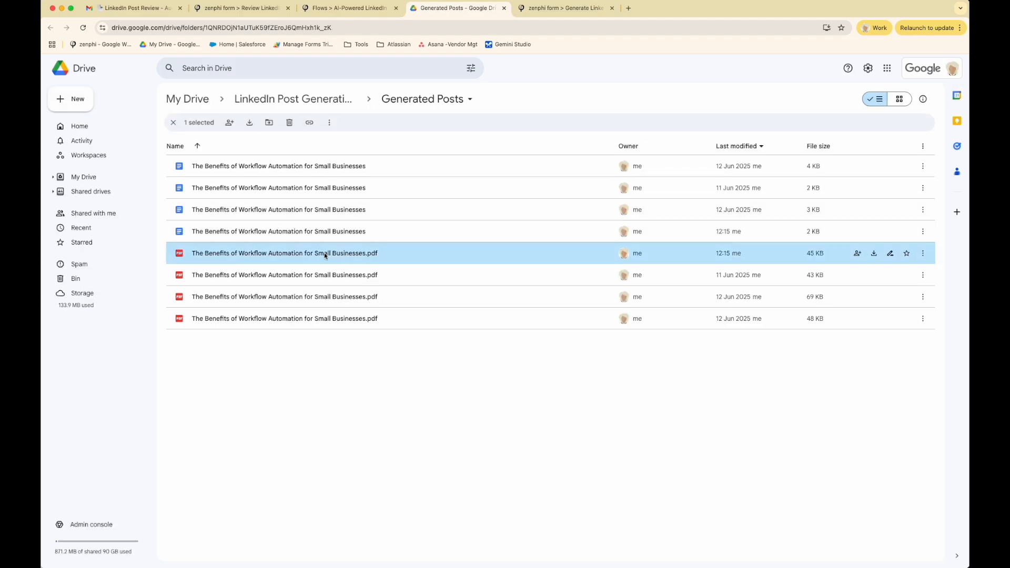
double_click(315, 257)
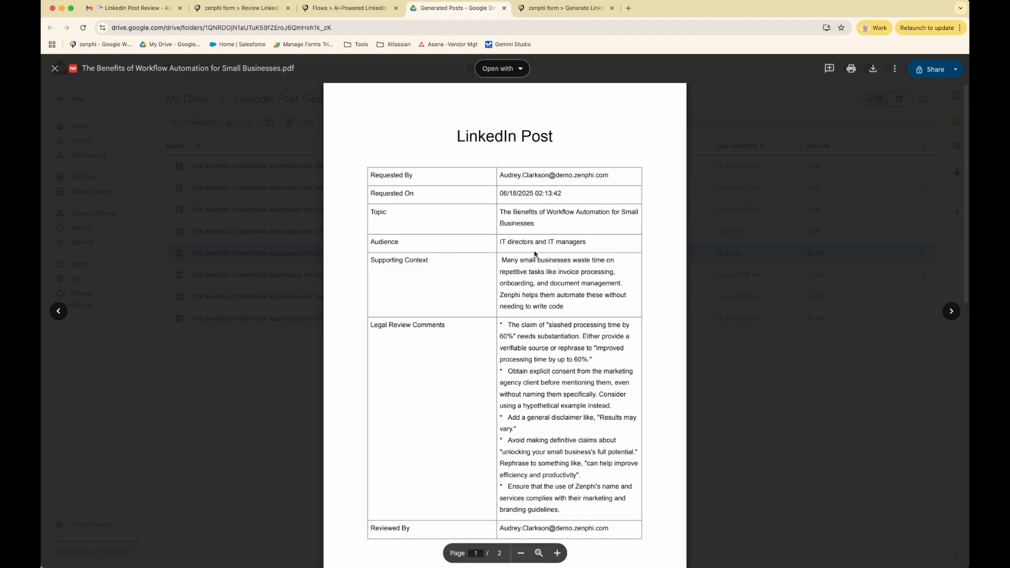
scroll(546, 330, down, 1)
scroll(546, 329, down, 10)
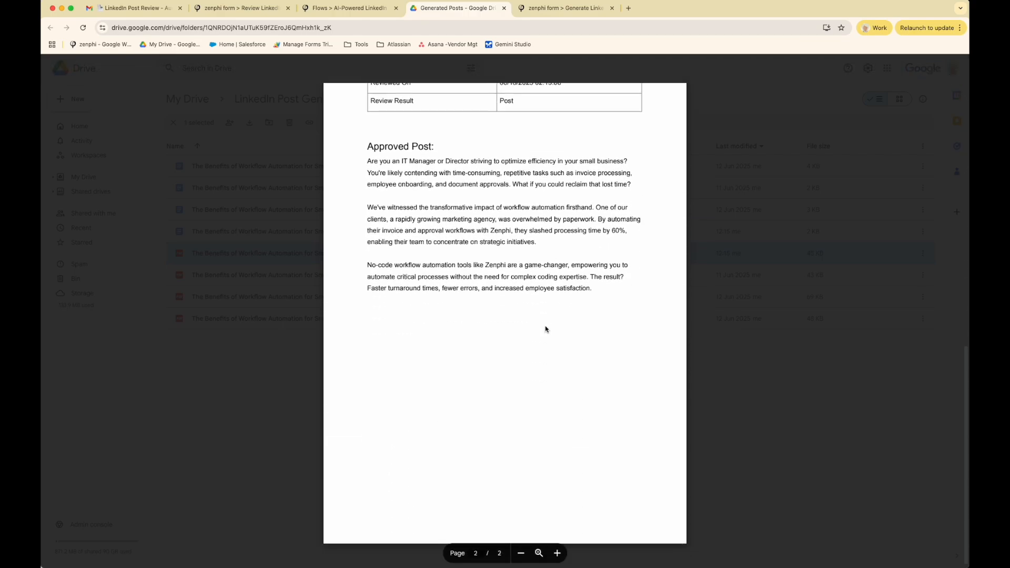
scroll(545, 329, up, 4)
click(367, 281)
drag(366, 281, 578, 372)
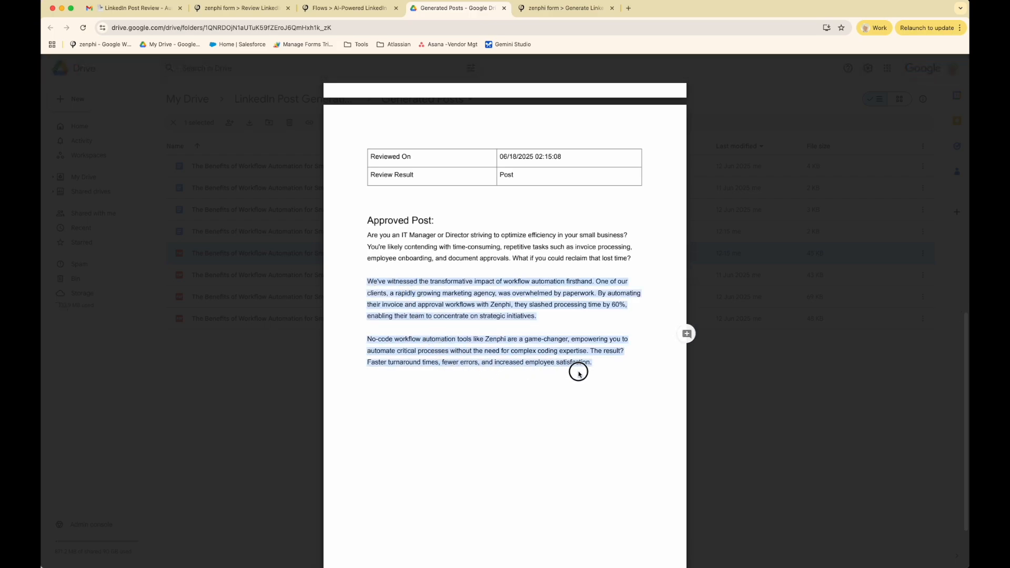
click(408, 294)
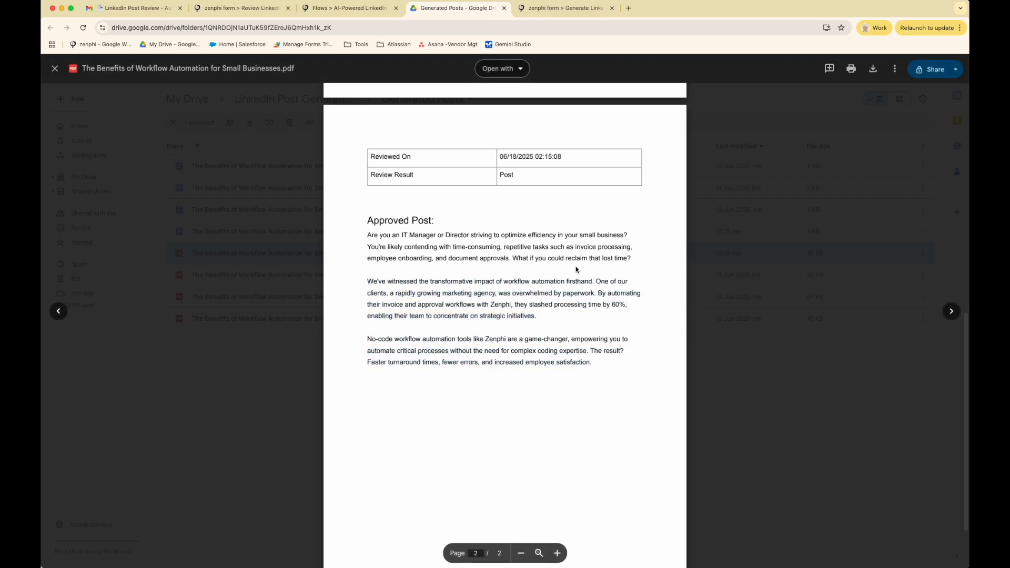
click(748, 272)
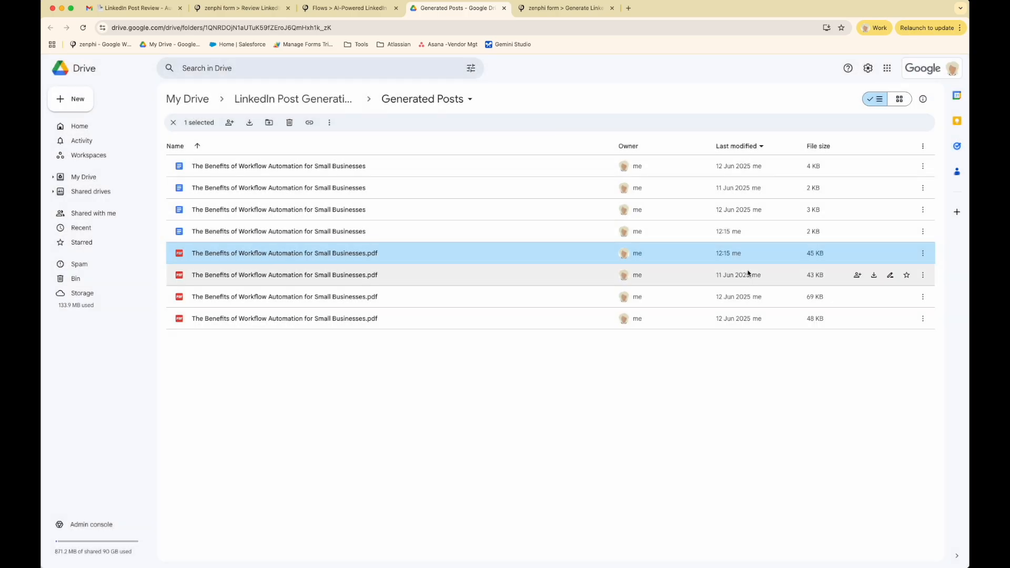
Return to the flow designer, close the Create Document from Template settings, and collapse the run details to show the full flow.
click(250, 8)
click(355, 8)
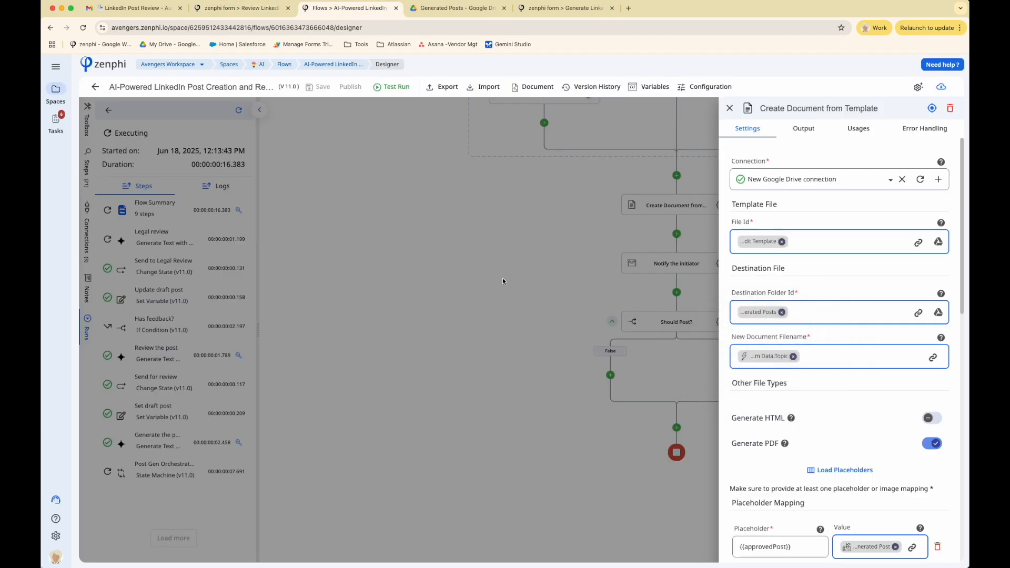
click(503, 278)
scroll(503, 279, up, 8)
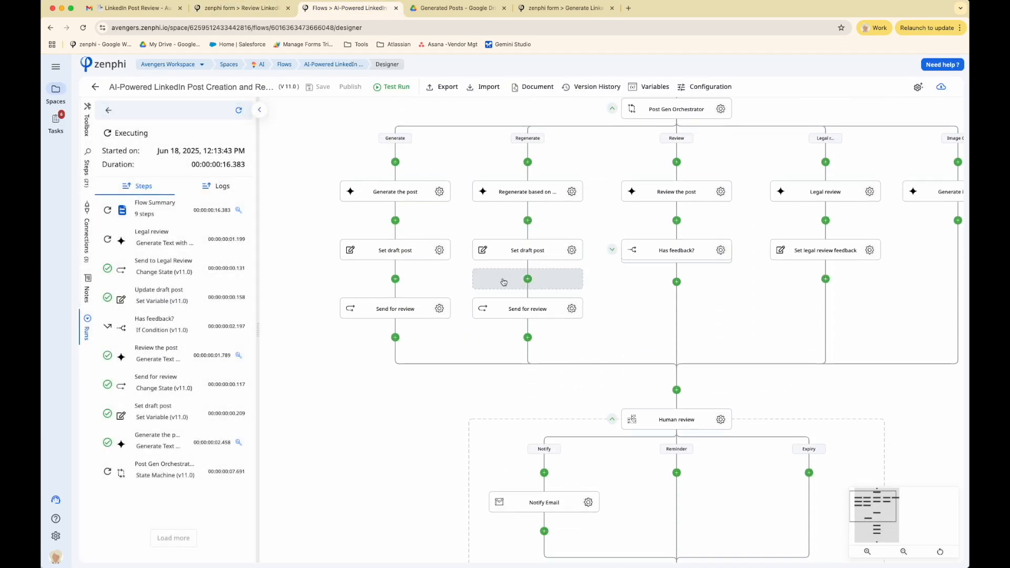
scroll(621, 168, right, 3)
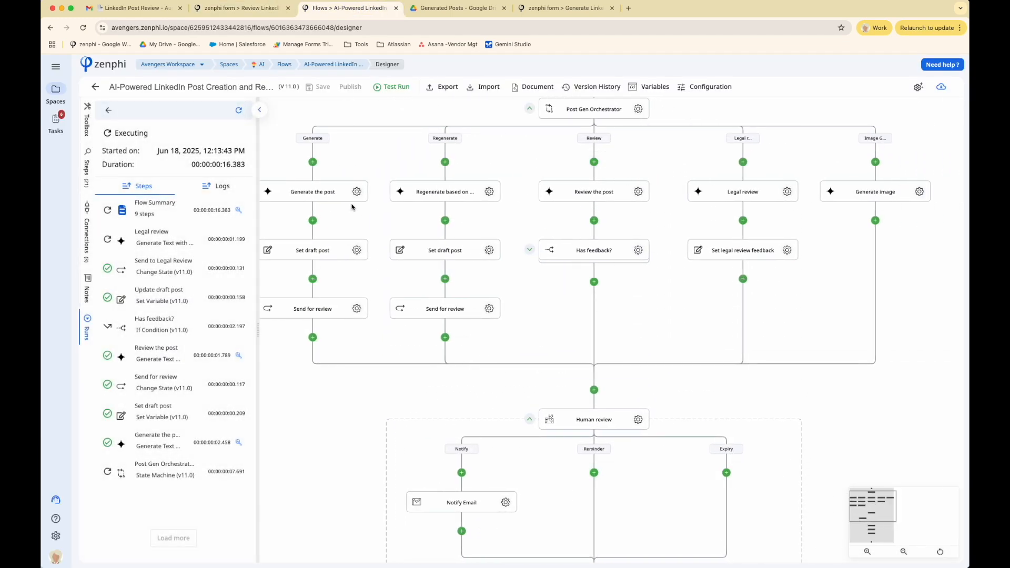
click(259, 110)
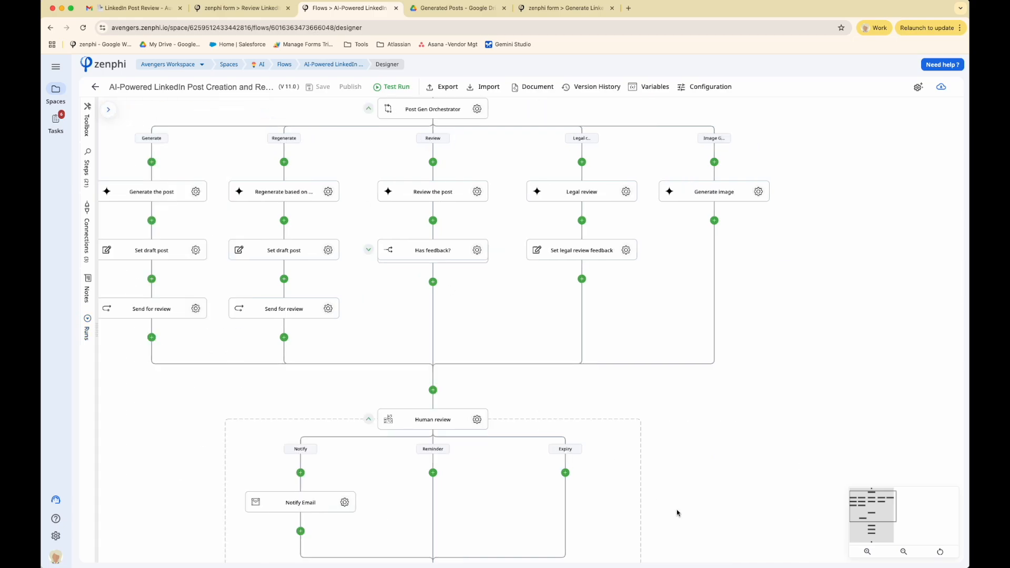
Examine the flow from its form trigger through the Post Gen Orchestrator and its generate, regenerate, review, legal and image branches.
scroll(678, 513, left, 3)
scroll(693, 372, up, 5)
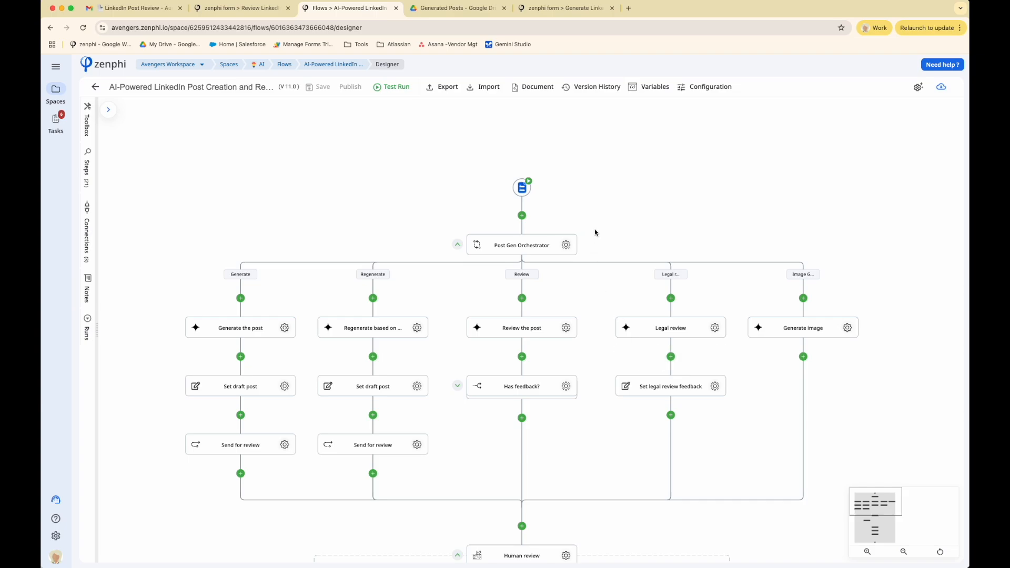
scroll(595, 221, down, 1)
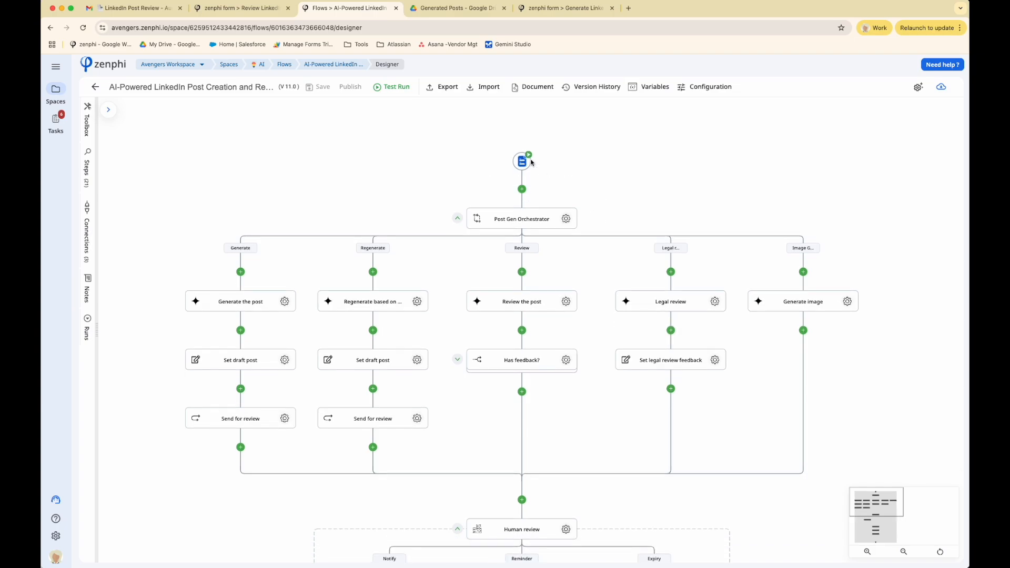
mouse_move(530, 163)
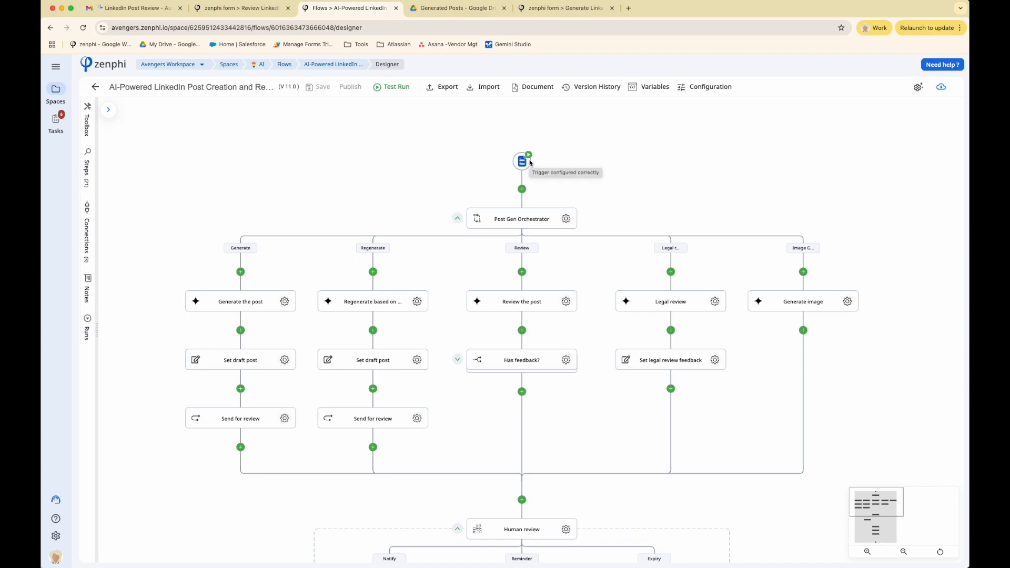